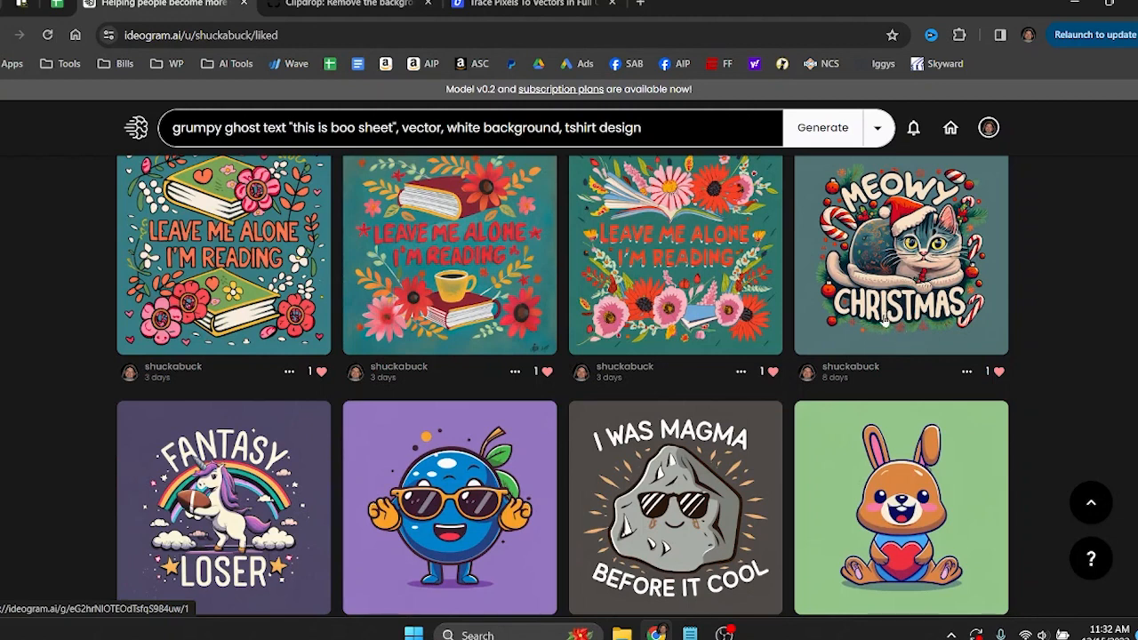
# View the liked "Meowy Christmas", "Fantasy Loser" and "I Was Magma Before It Cool" designs along with their prompts.
pyautogui.click(903, 279)
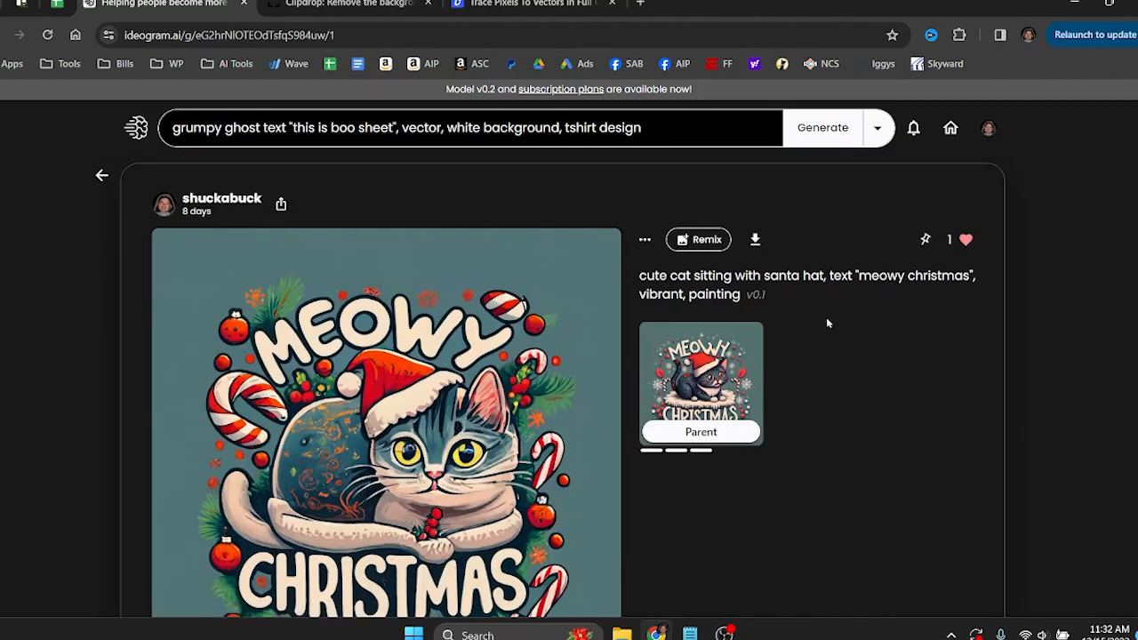
pyautogui.scroll(-1, 526, 352)
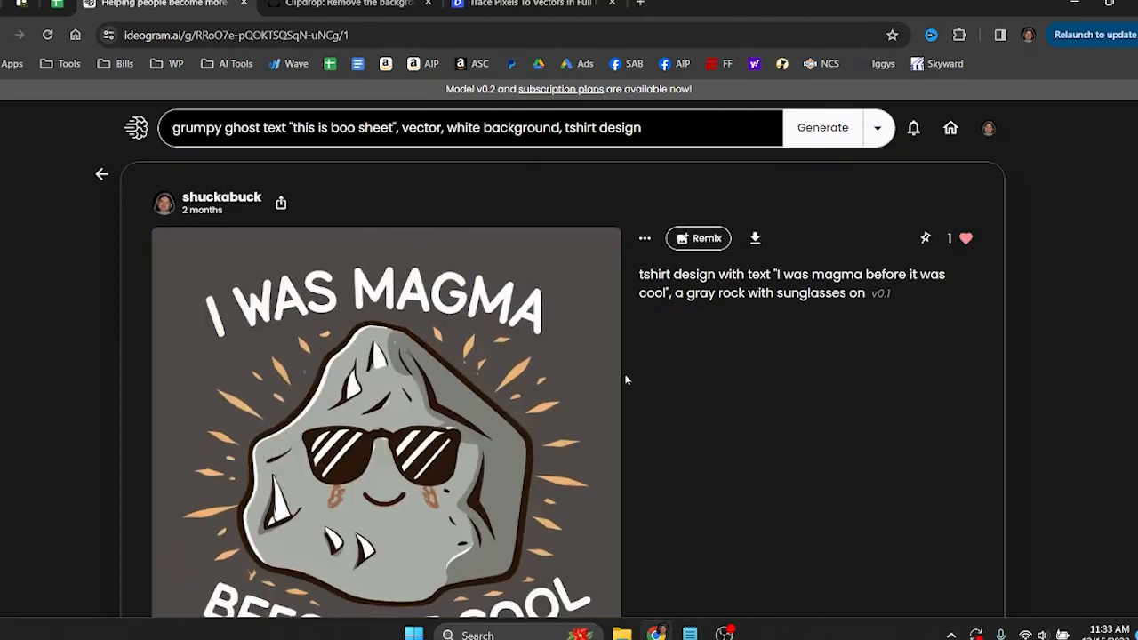
pyautogui.scroll(-1, 626, 380)
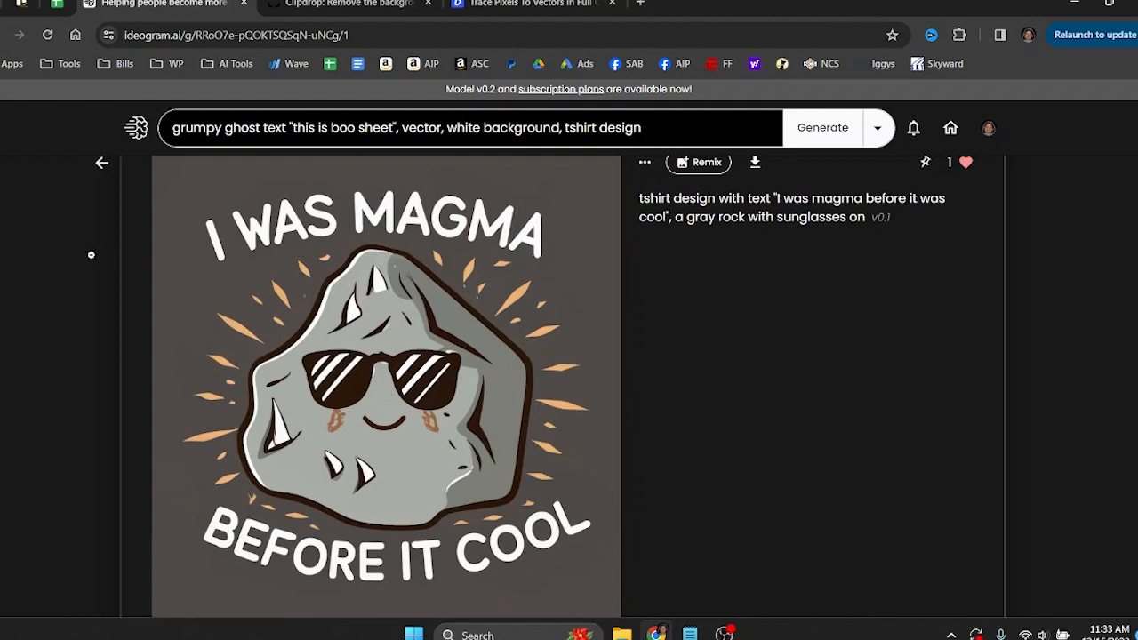
# Open the subscription plans and compare the image generation allowances of the Free, Basic and Plus plans.
pyautogui.click(557, 91)
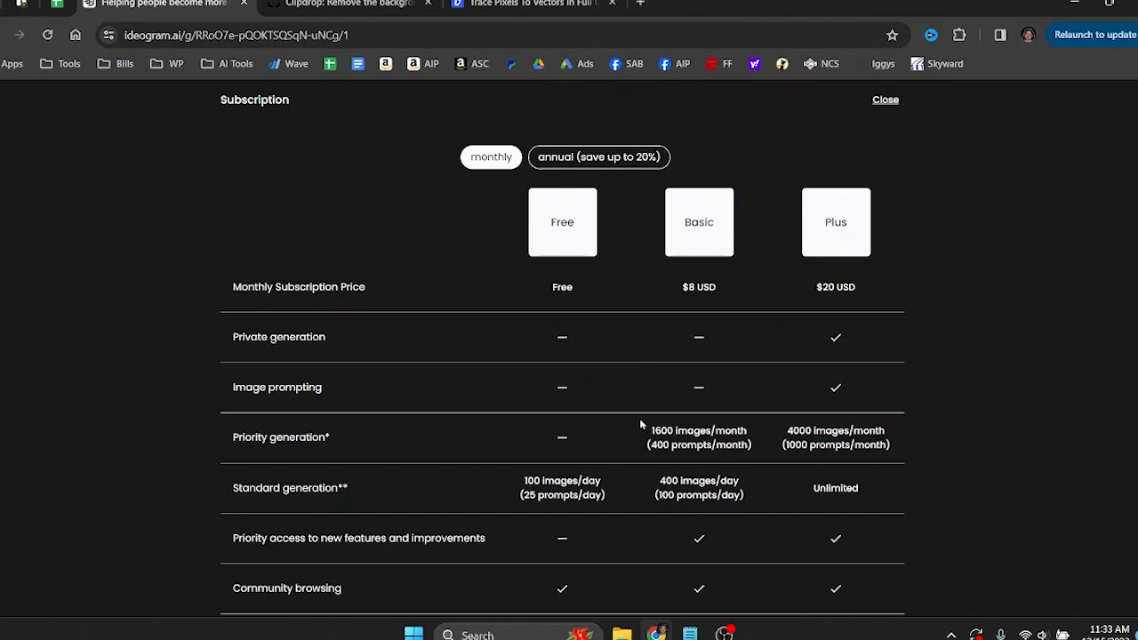
pyautogui.moveTo(524, 480); pyautogui.dragTo(612, 480)
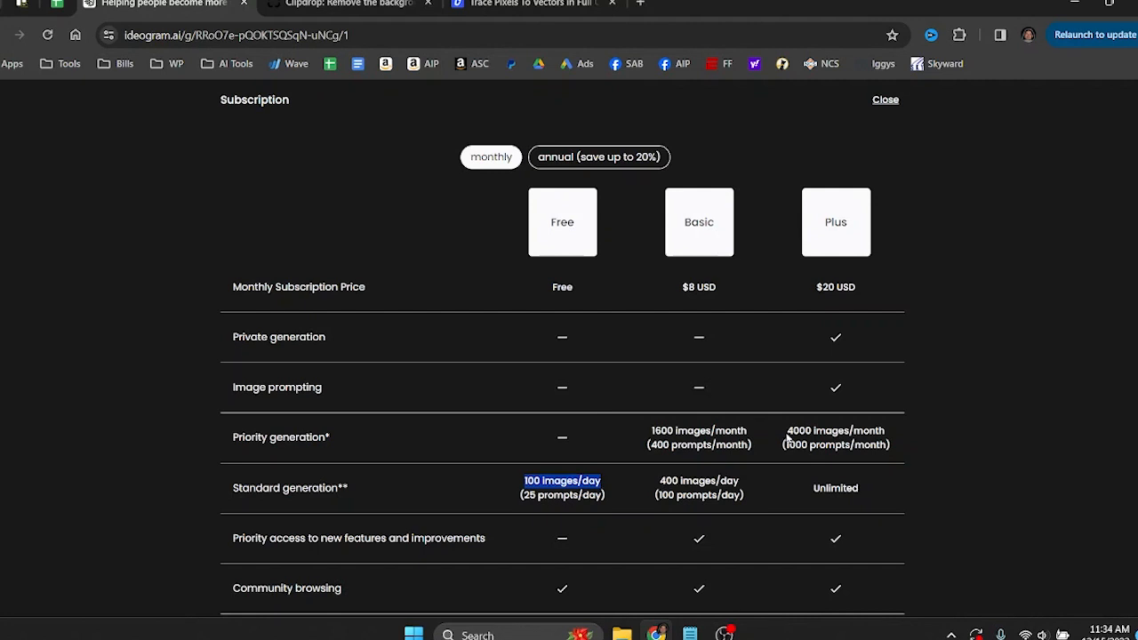
pyautogui.moveTo(813, 489); pyautogui.dragTo(857, 488)
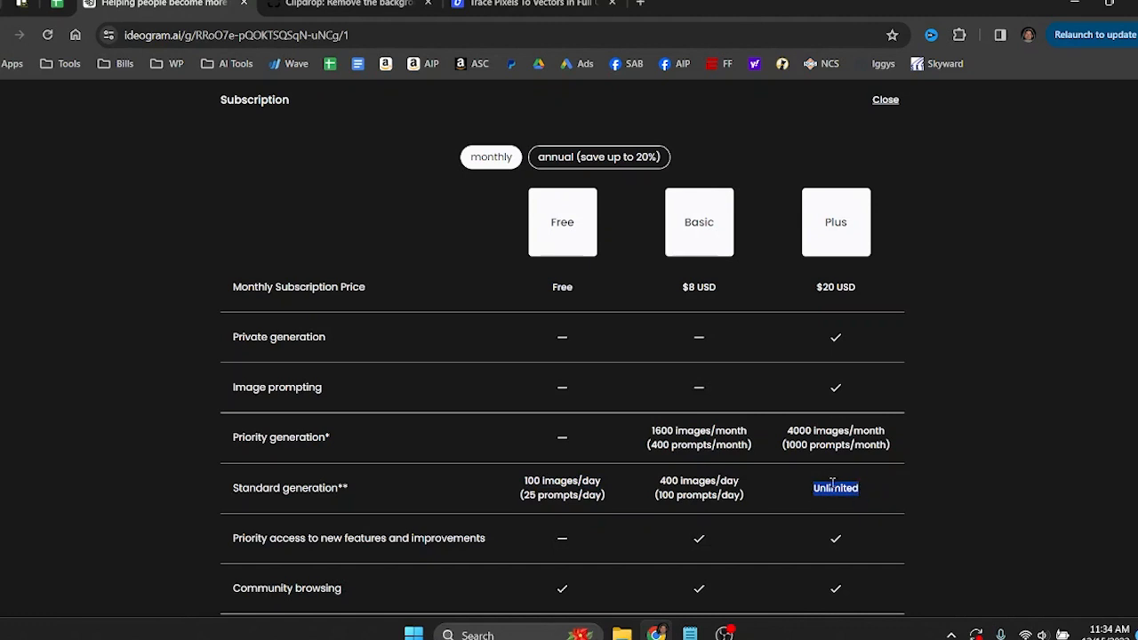
pyautogui.moveTo(786, 431); pyautogui.dragTo(794, 430)
pyautogui.moveTo(662, 480); pyautogui.dragTo(767, 487)
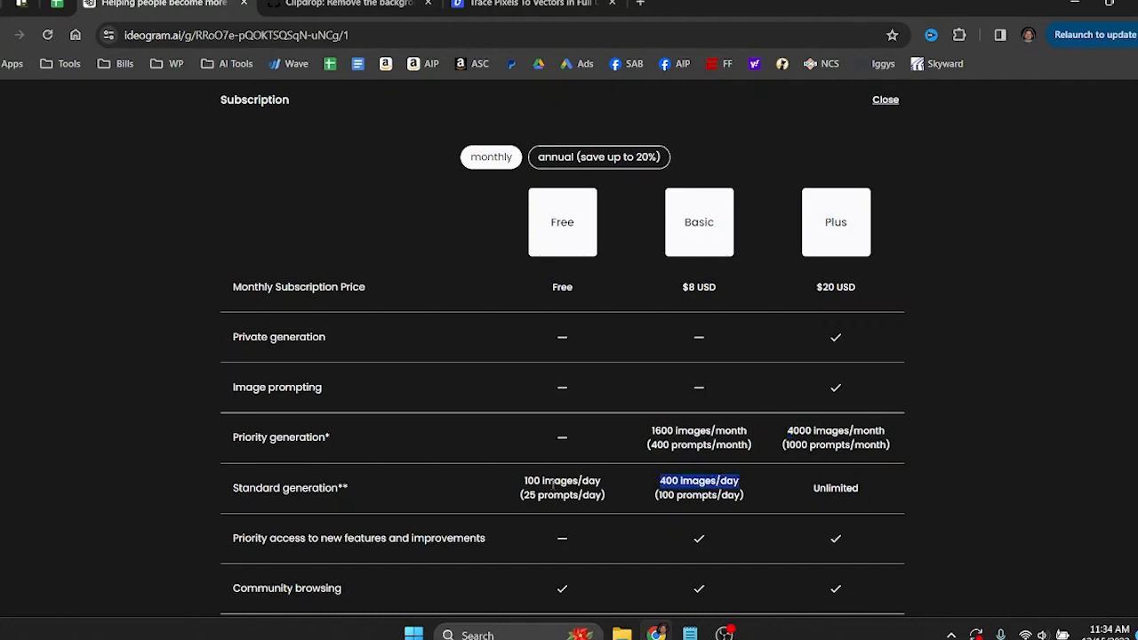
pyautogui.moveTo(522, 480); pyautogui.dragTo(603, 482)
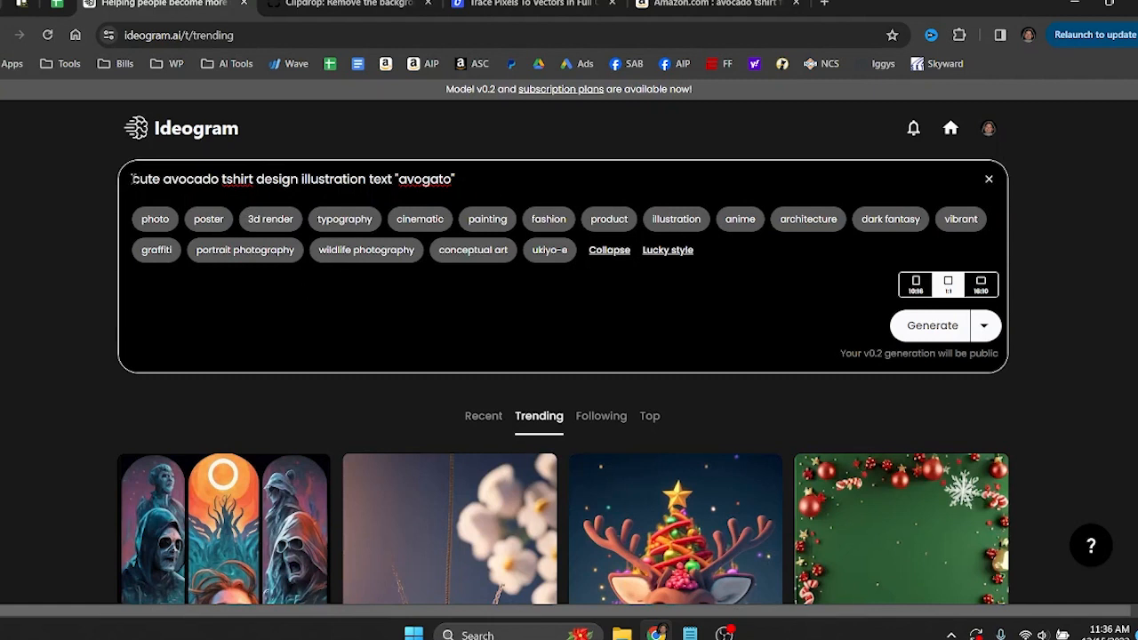
# Remove the word "illustration" from the prompt so it reads cute avocado tshirt design text "avogato".
pyautogui.moveTo(133, 179); pyautogui.dragTo(467, 183)
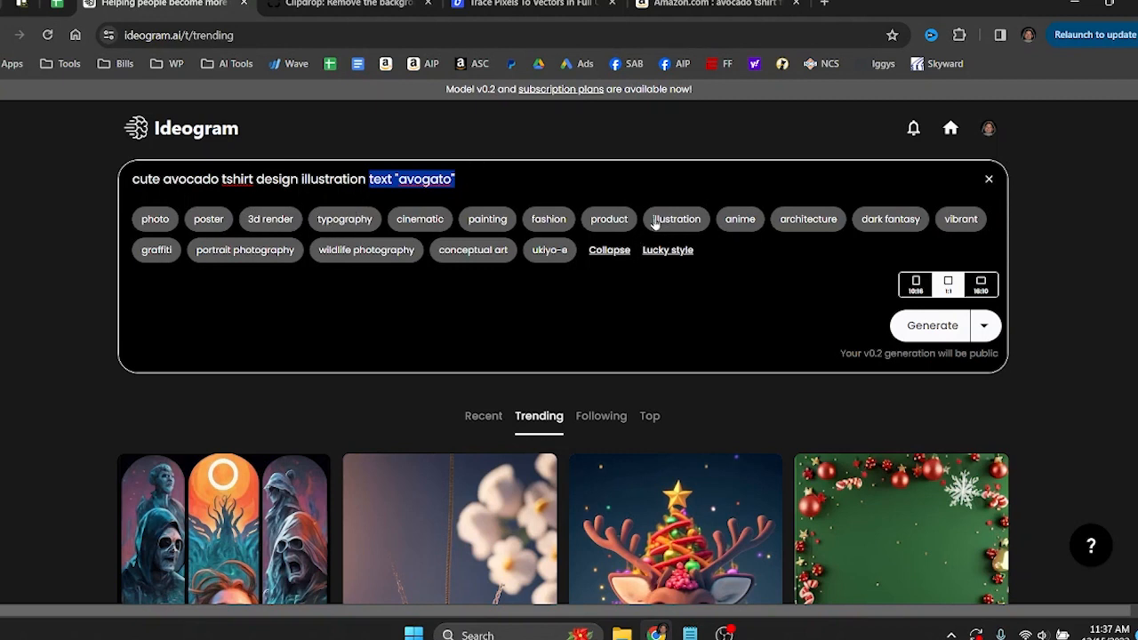
pyautogui.moveTo(367, 179); pyautogui.dragTo(296, 179)
pyautogui.press('BackSpace')
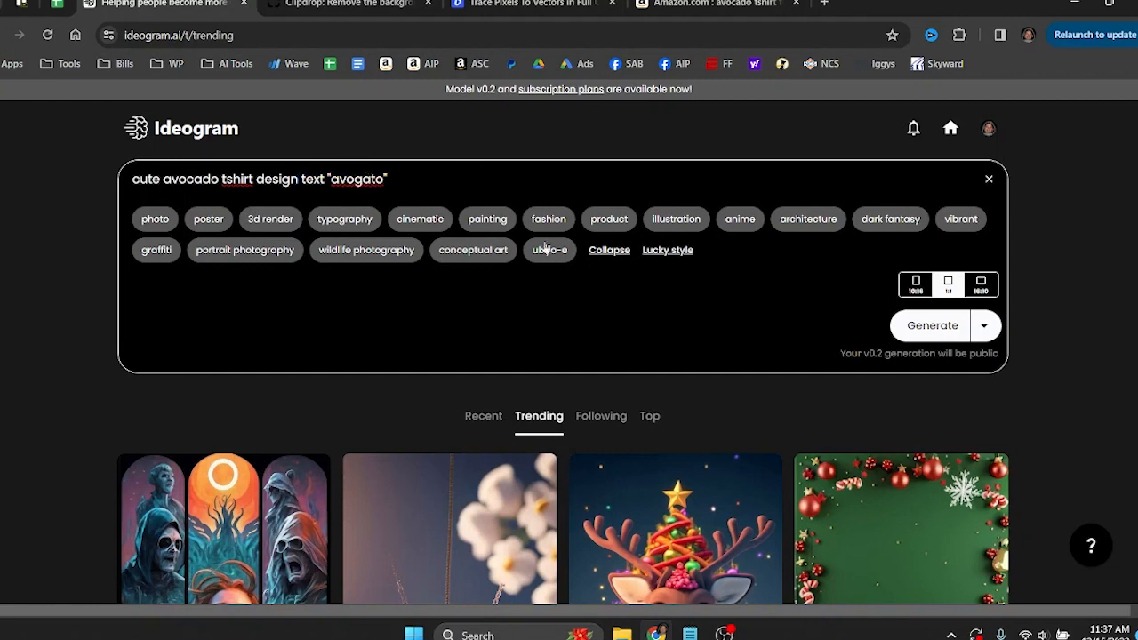
# Apply the illustration, anime and poster style tags and generate the avocado designs with the public v0.2 model.
pyautogui.click(682, 219)
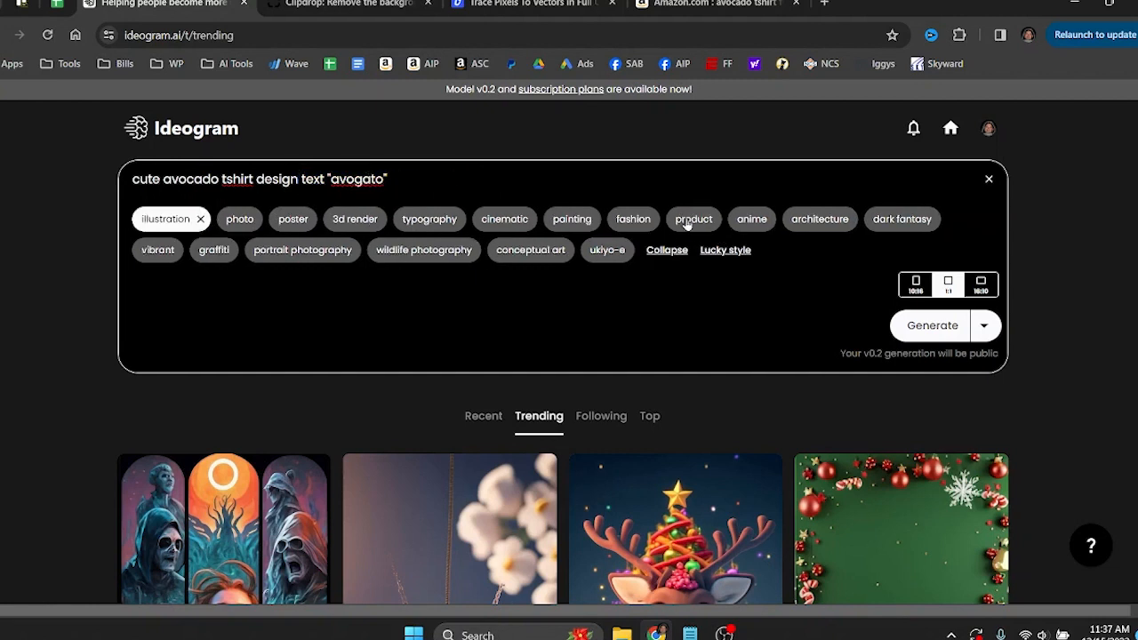
pyautogui.click(752, 220)
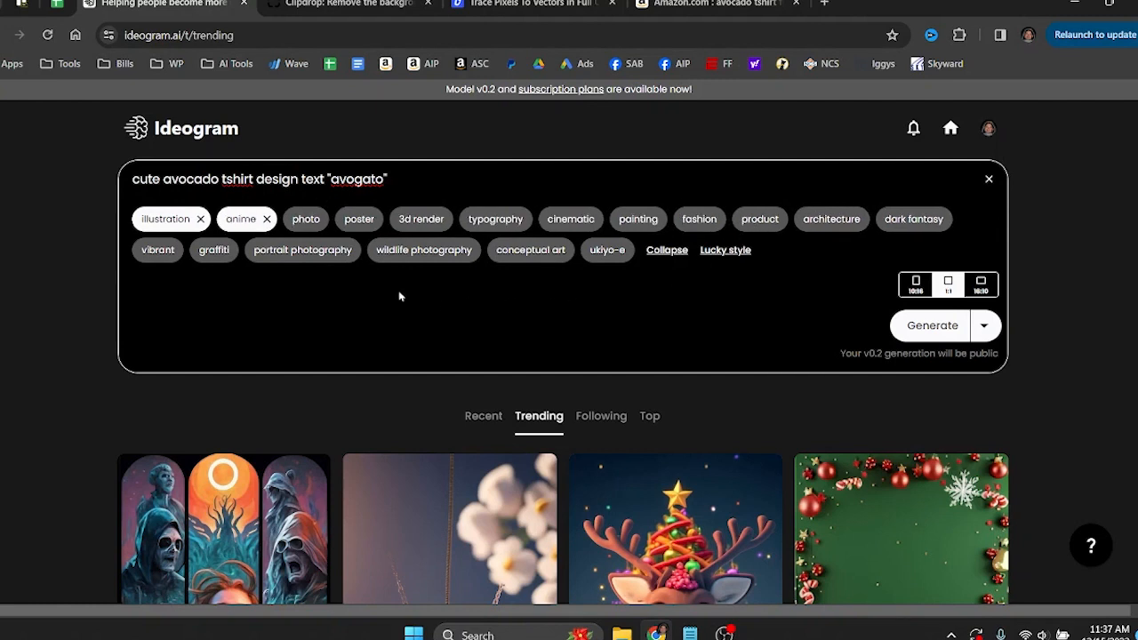
pyautogui.click(360, 219)
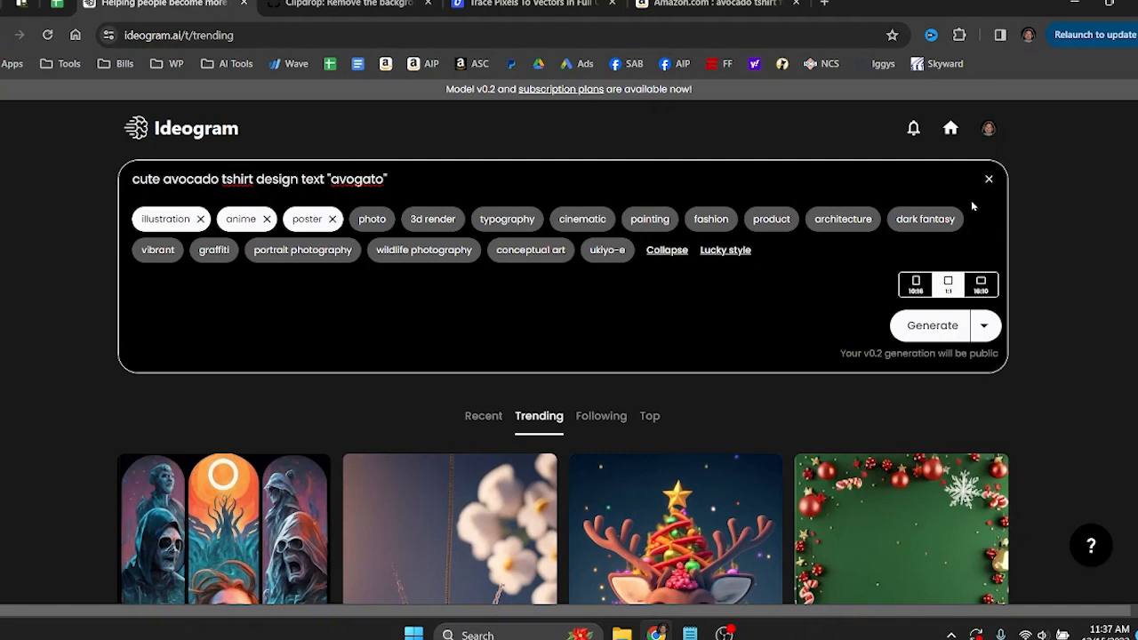
pyautogui.click(986, 328)
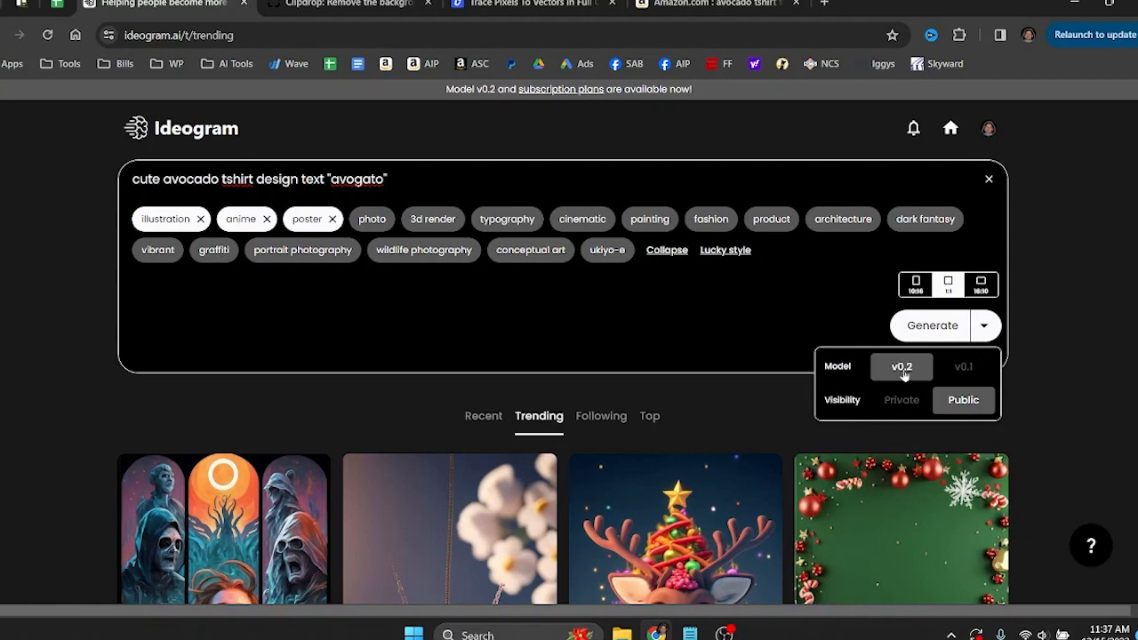
pyautogui.click(939, 326)
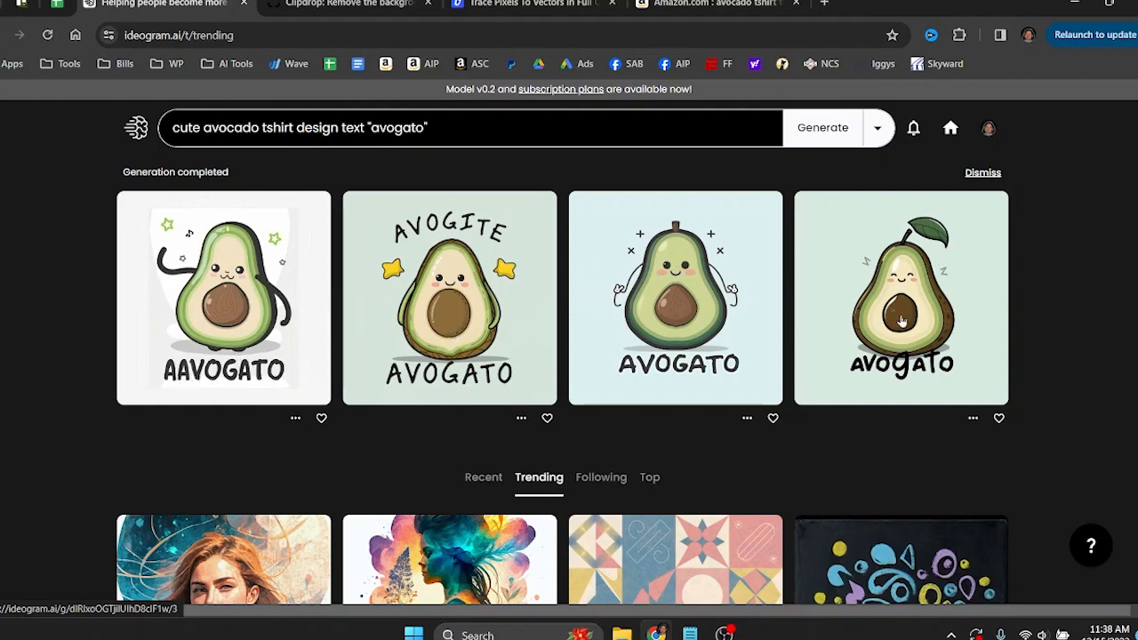
# Open the third generated "Avogato" design with the light blue background, inspect it and like it.
pyautogui.click(711, 302)
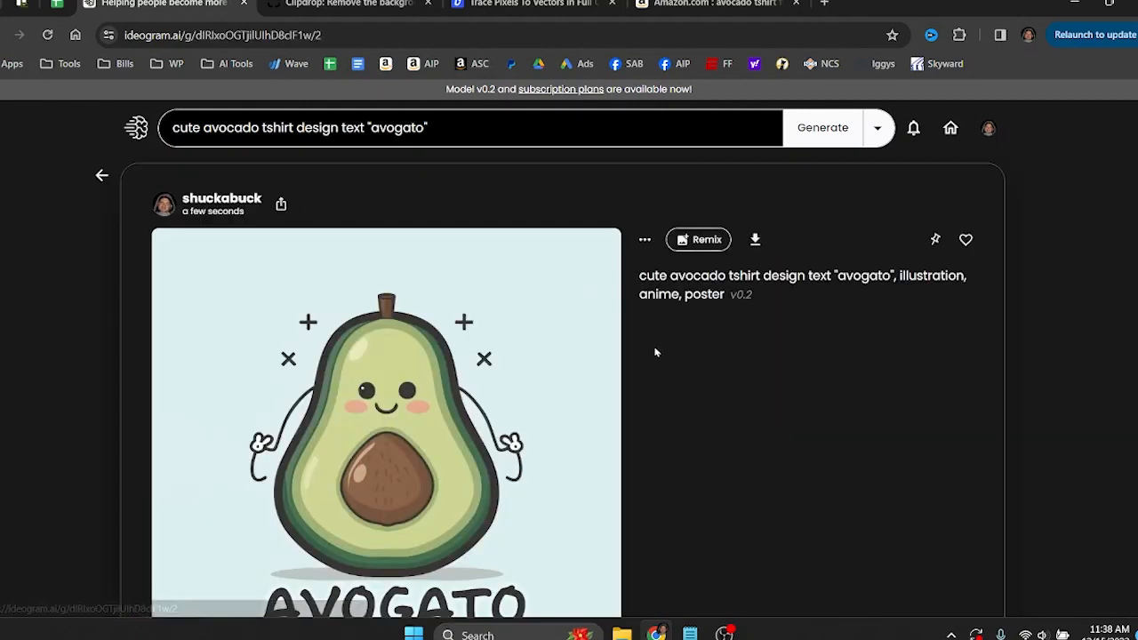
pyautogui.scroll(-2, 673, 343)
pyautogui.scroll(2, 674, 343)
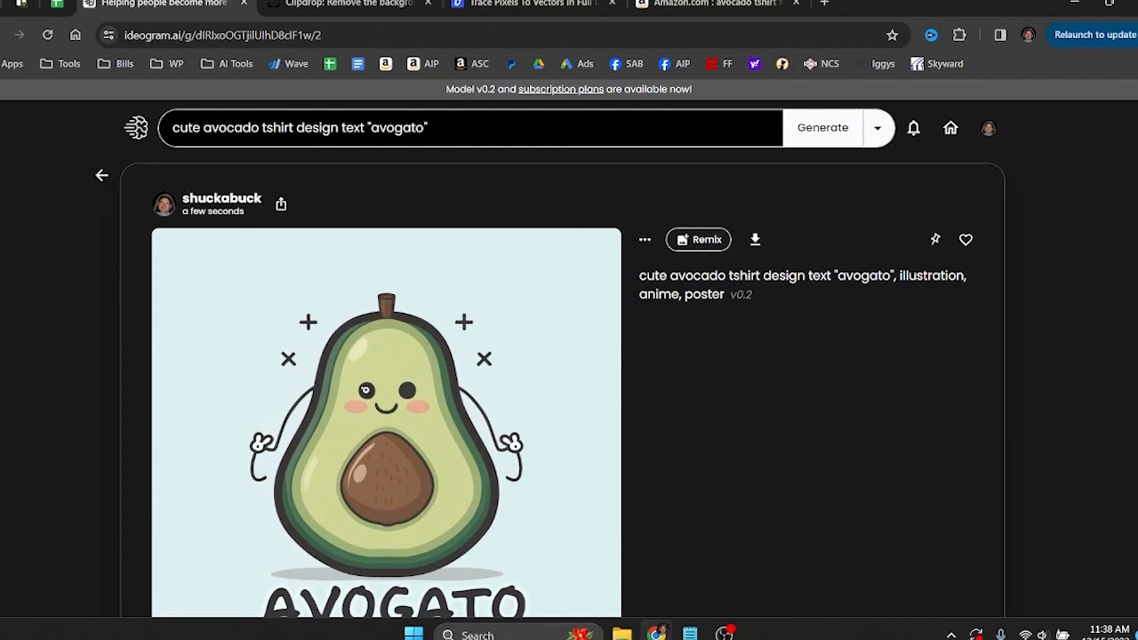
pyautogui.scroll(-1, 476, 401)
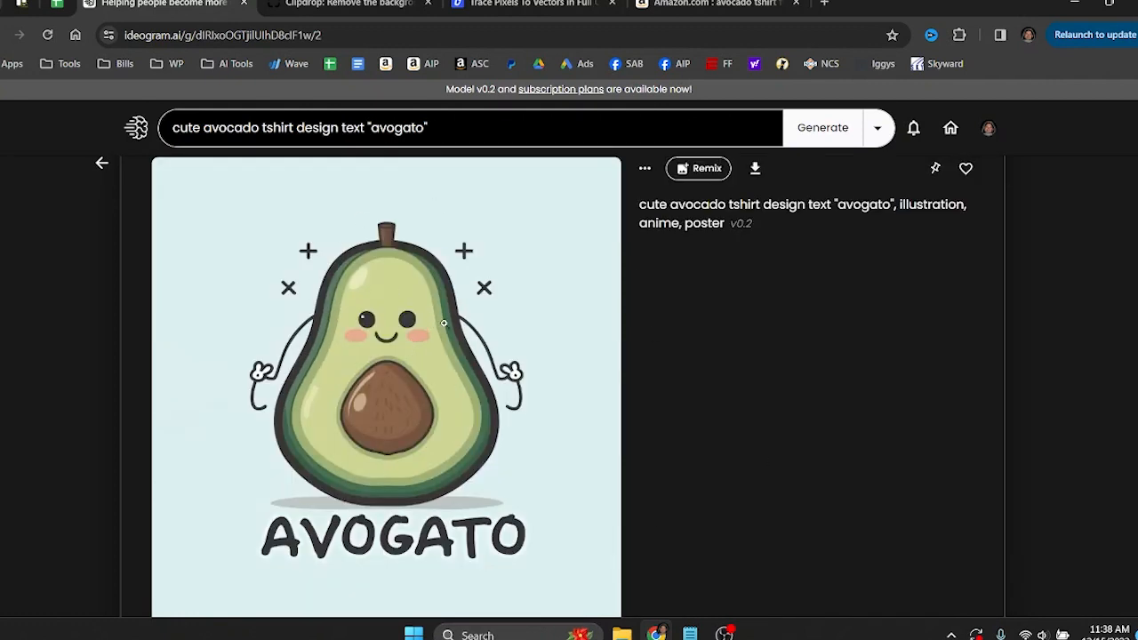
pyautogui.click(966, 170)
# Start a remix of the liked avocado design and try out the lowest and highest image weights.
pyautogui.click(699, 168)
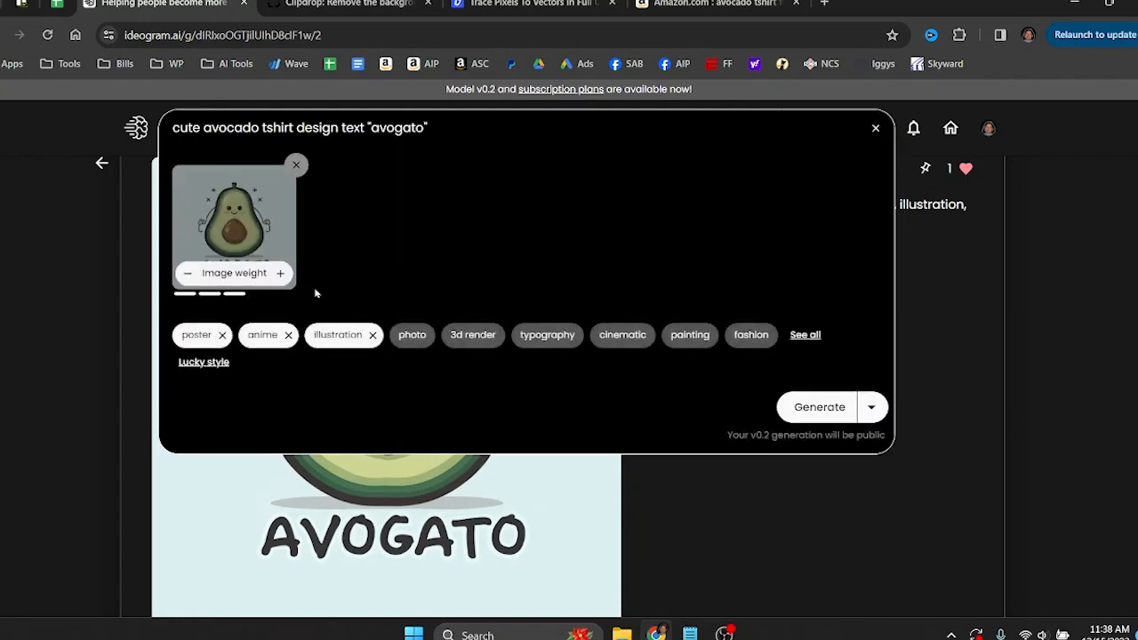
pyautogui.click(188, 277)
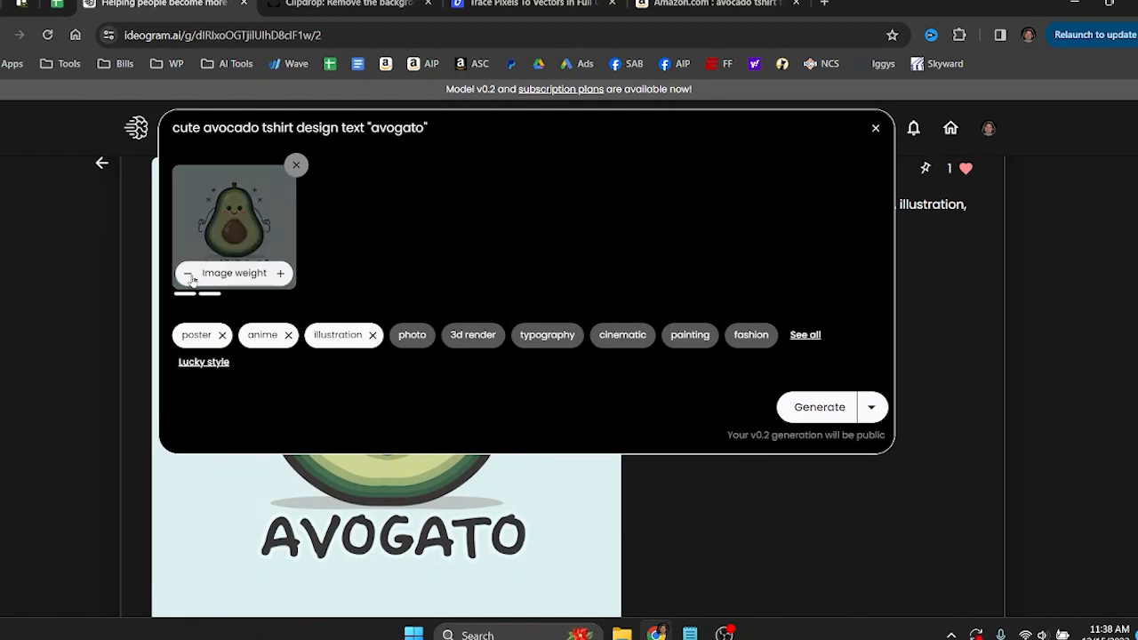
pyautogui.click(189, 276)
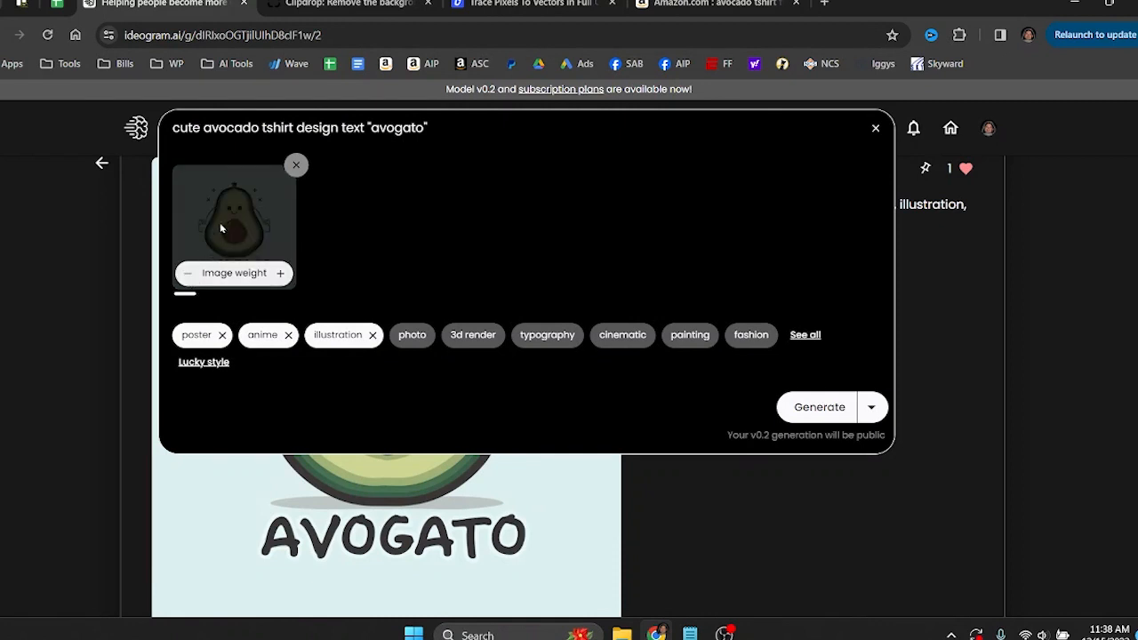
pyautogui.click(281, 275)
pyautogui.click(281, 275)
pyautogui.click(281, 275)
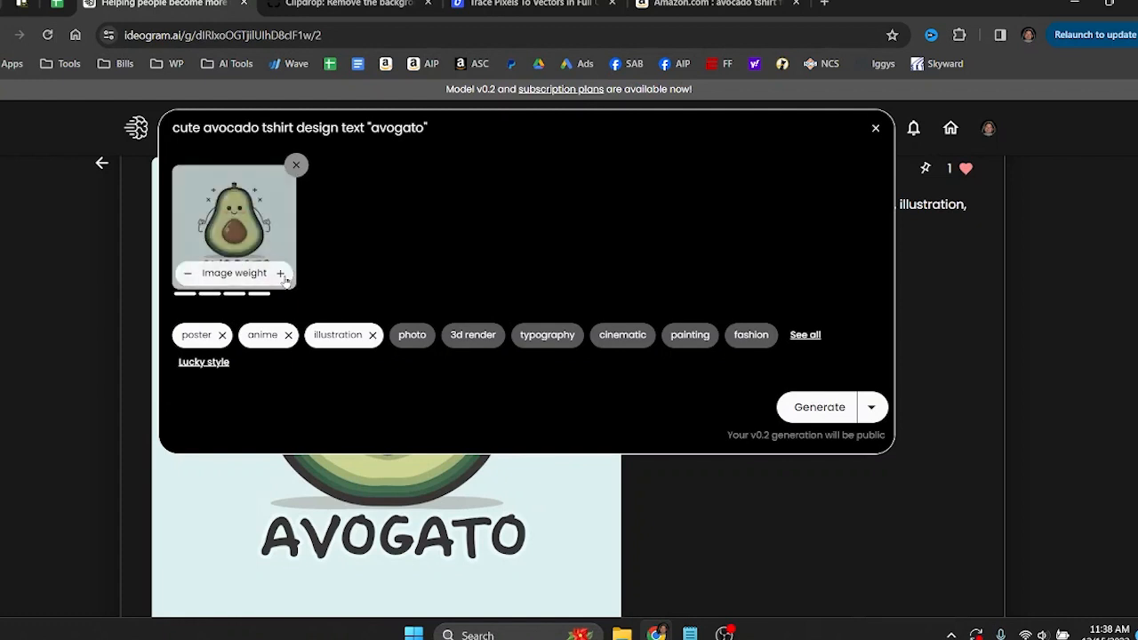
pyautogui.click(281, 275)
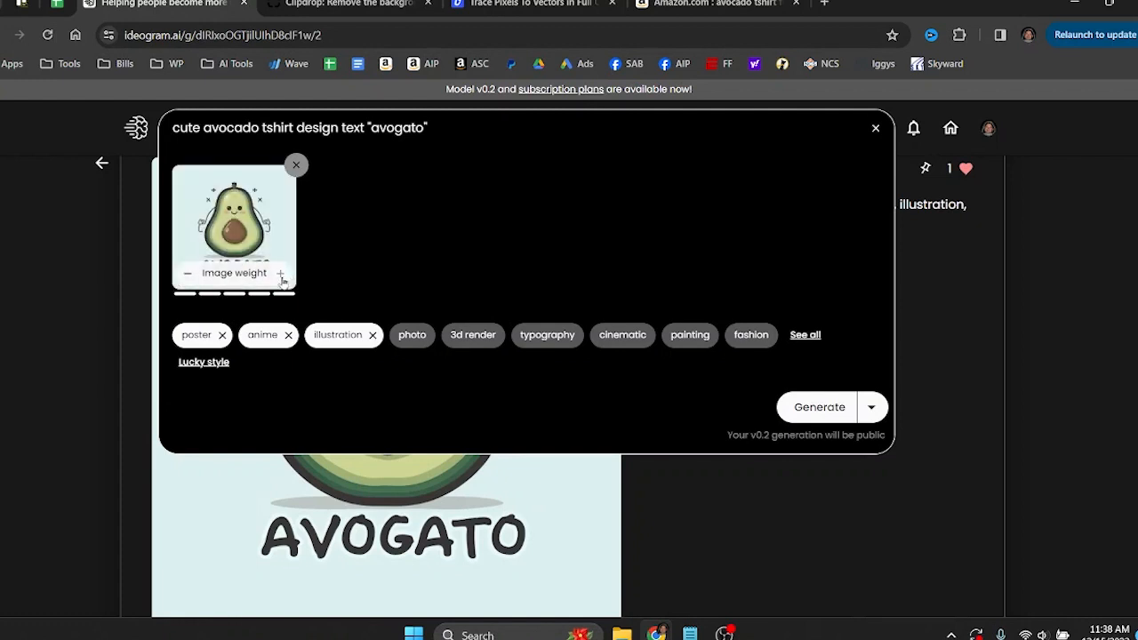
pyautogui.click(190, 277)
pyautogui.click(190, 277)
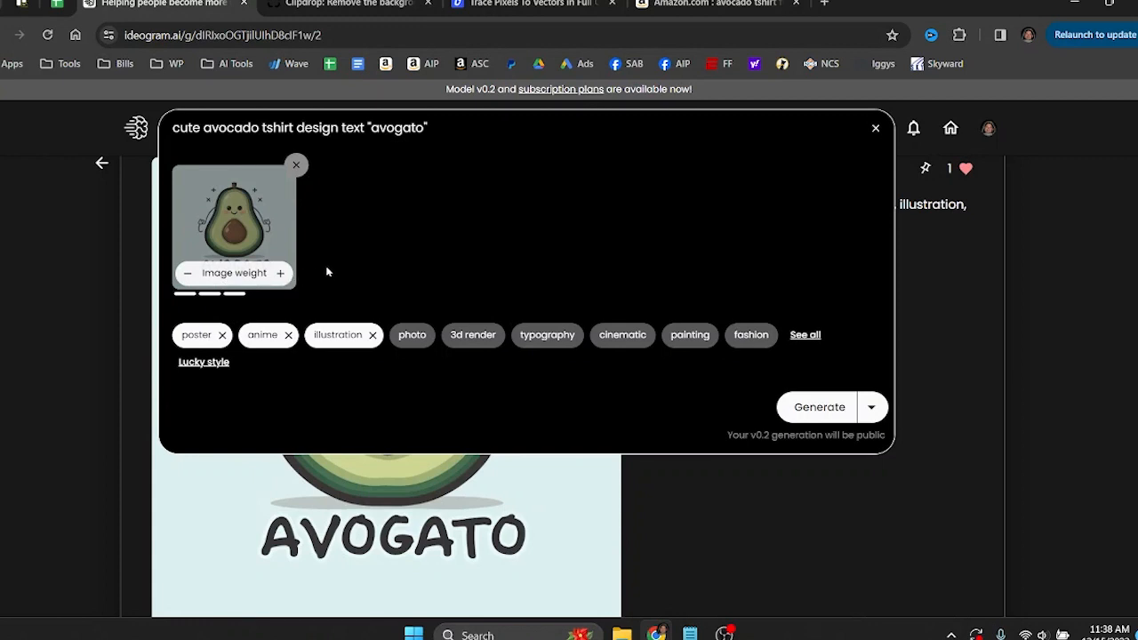
# Set the remix's image weight to three of five bars and generate the new avocado variations.
pyautogui.click(281, 274)
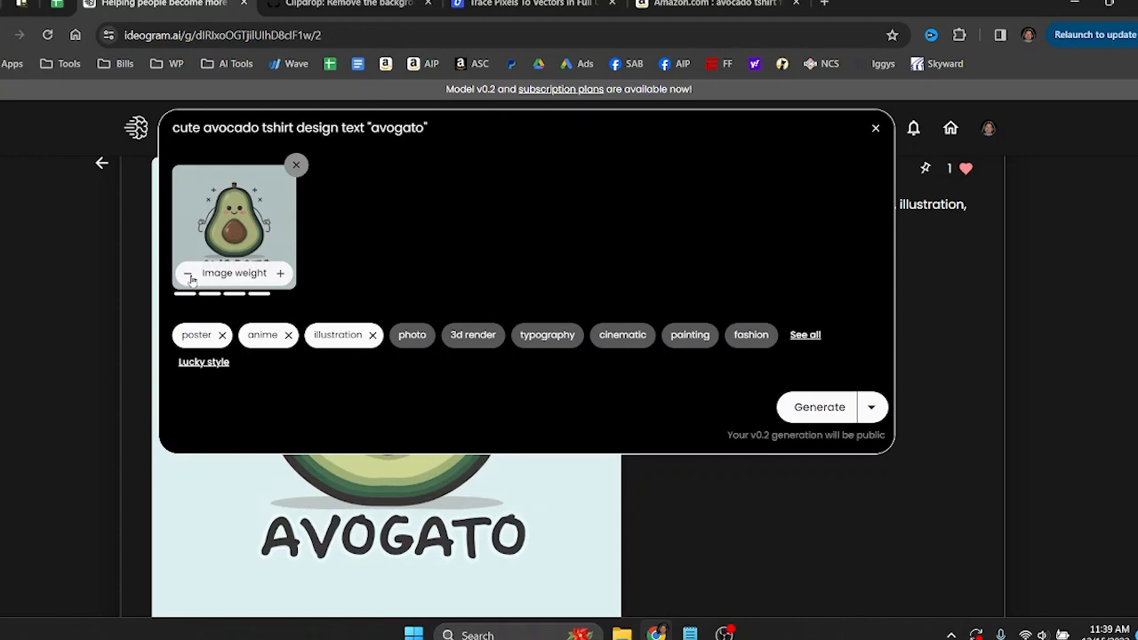
pyautogui.click(189, 276)
pyautogui.click(189, 276)
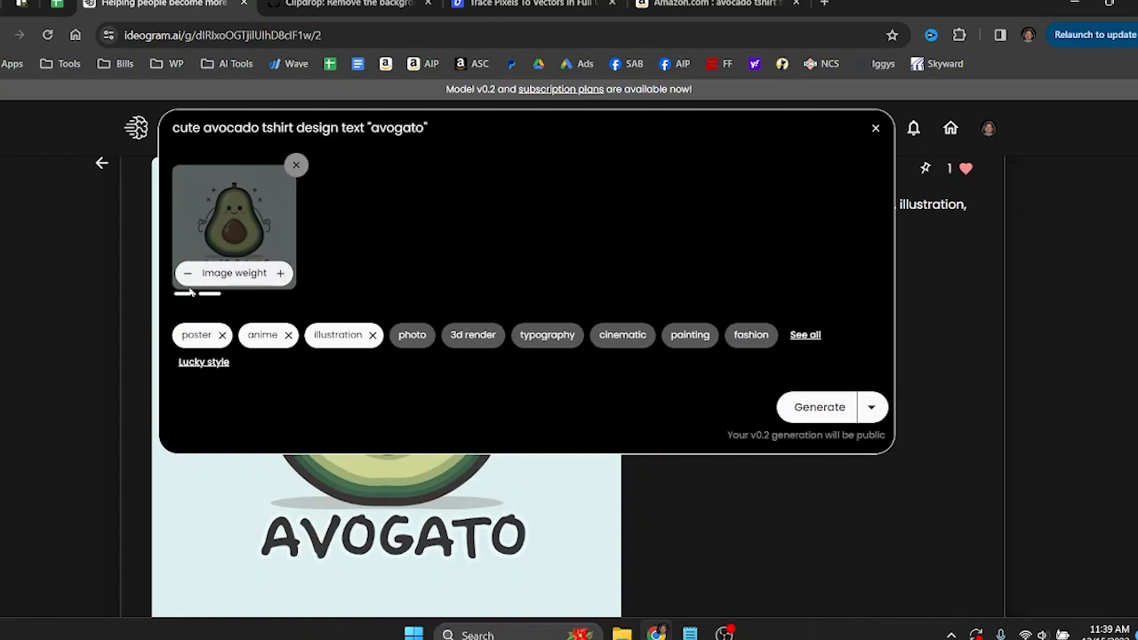
pyautogui.click(188, 283)
pyautogui.click(280, 275)
pyautogui.click(280, 274)
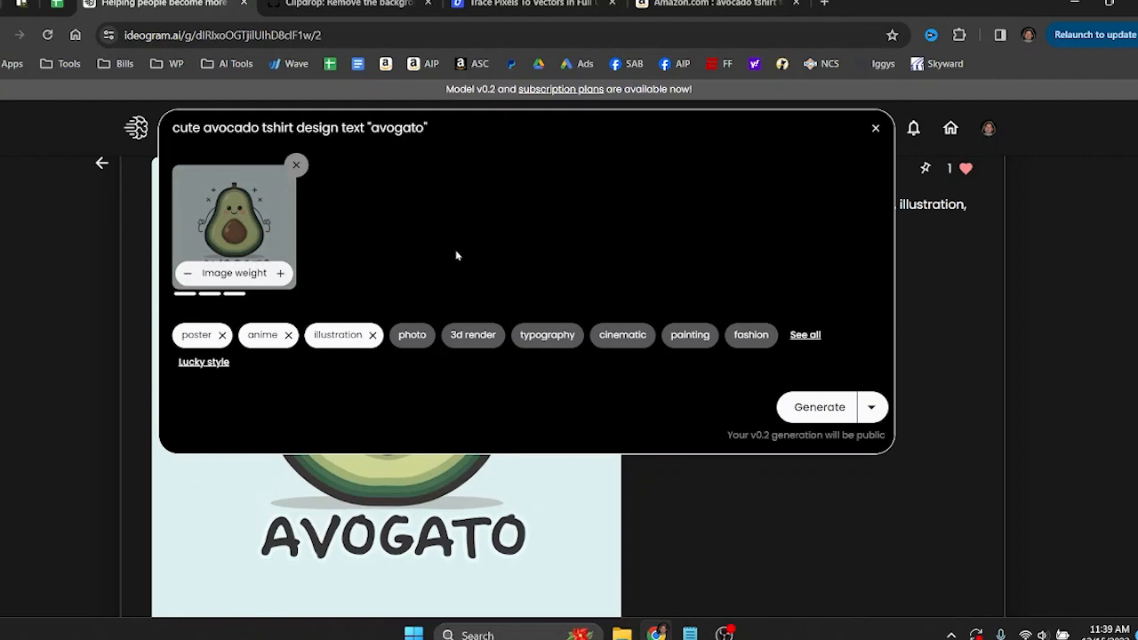
pyautogui.click(818, 407)
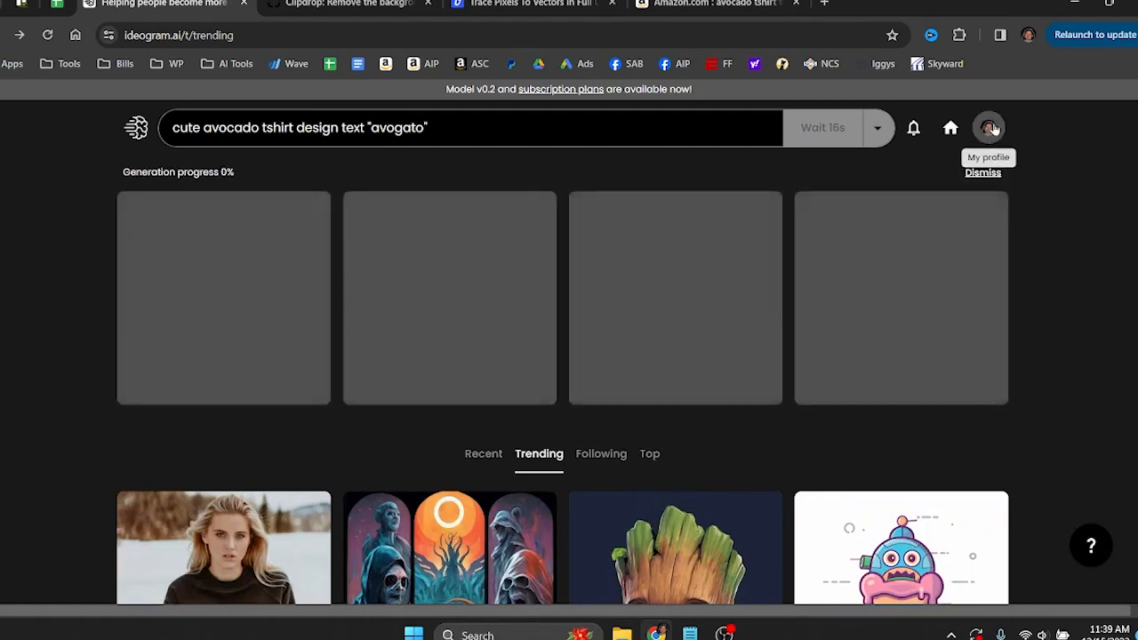
# Browse the profile's own designs and examine the "This Is Boo Sheet" ghost and the "Leave Me Alone I'm Reading" book design.
pyautogui.click(988, 127)
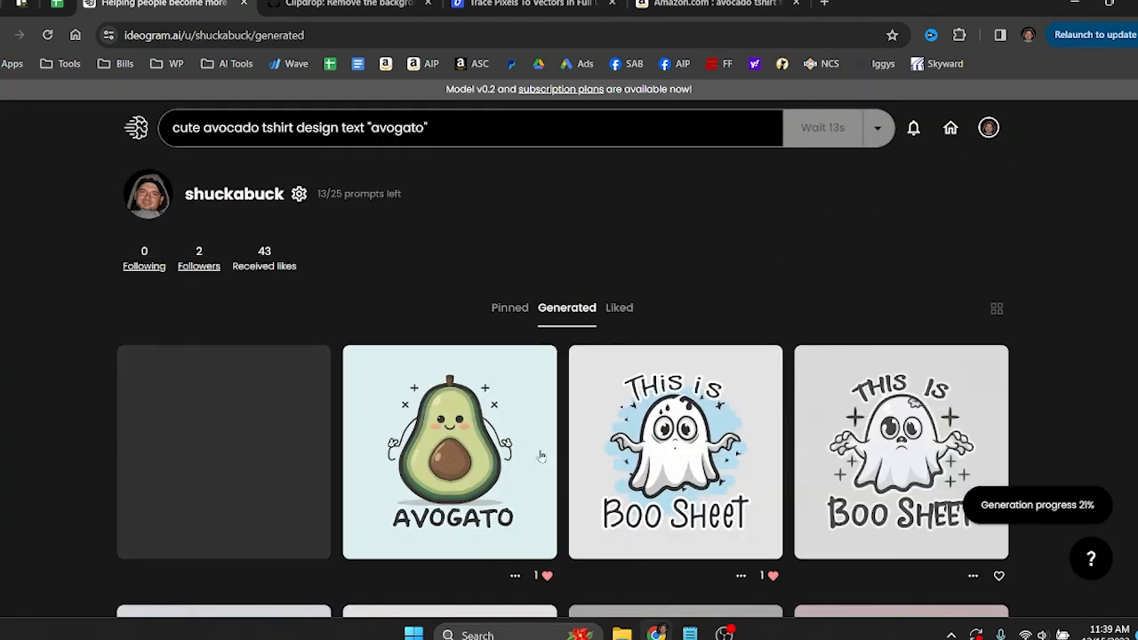
pyautogui.scroll(-2, 444, 373)
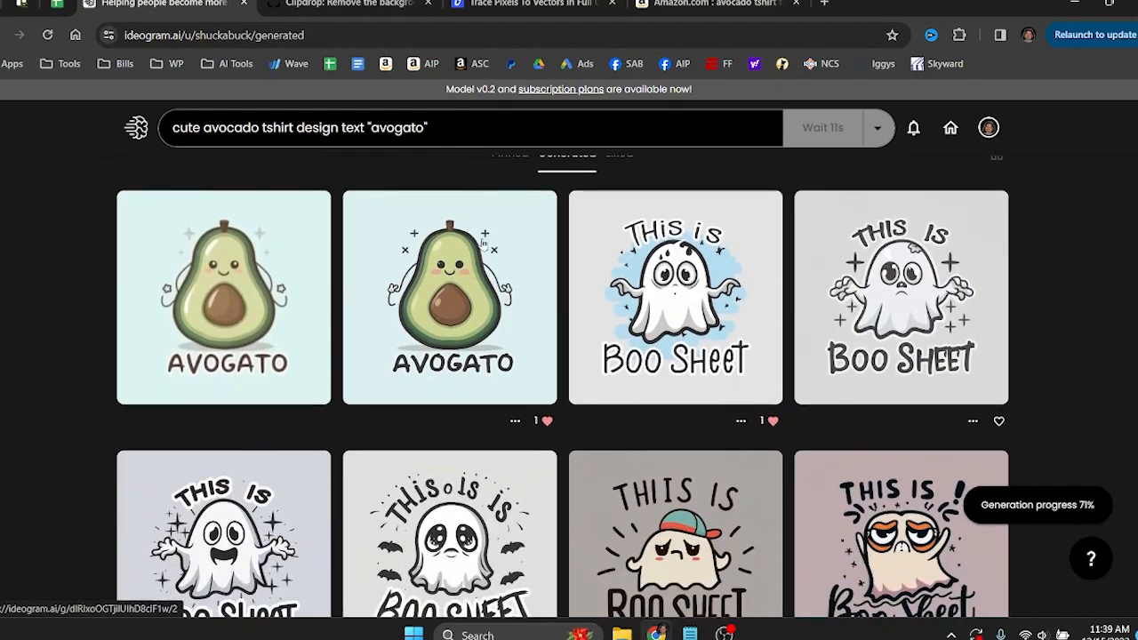
pyautogui.scroll(-4, 676, 346)
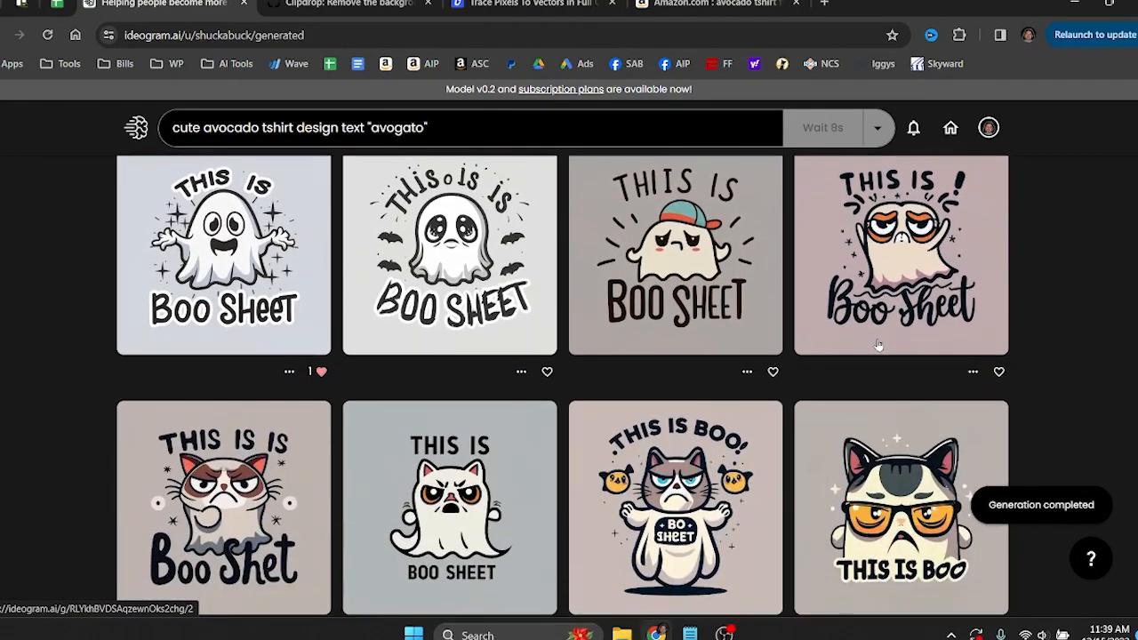
pyautogui.scroll(2, 879, 345)
pyautogui.click(232, 387)
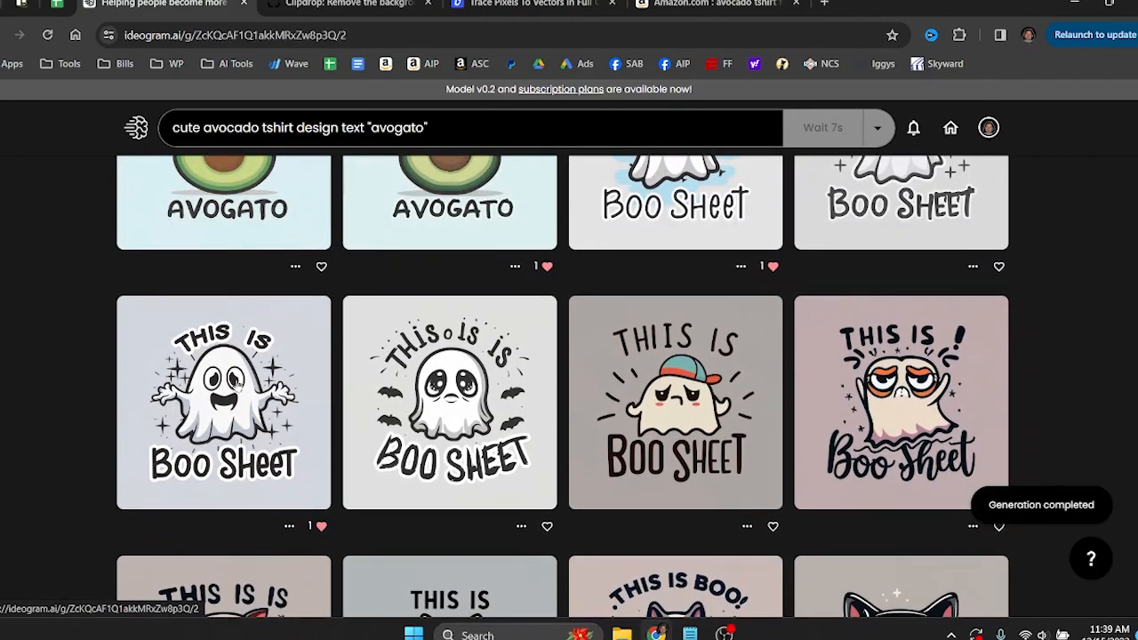
pyautogui.scroll(-1, 304, 389)
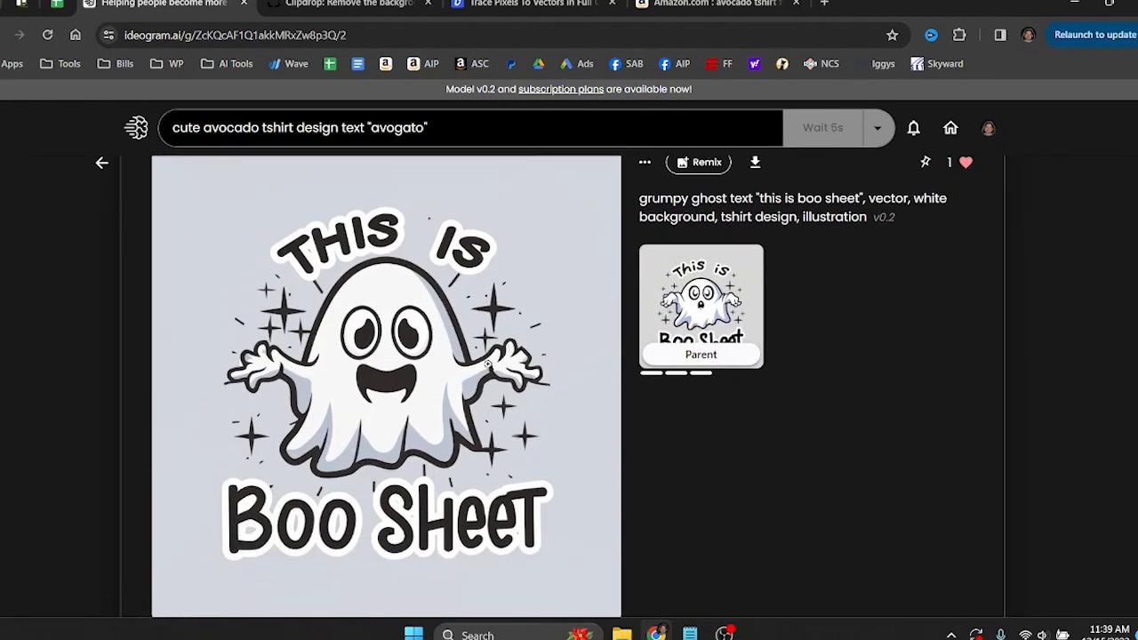
pyautogui.click(103, 166)
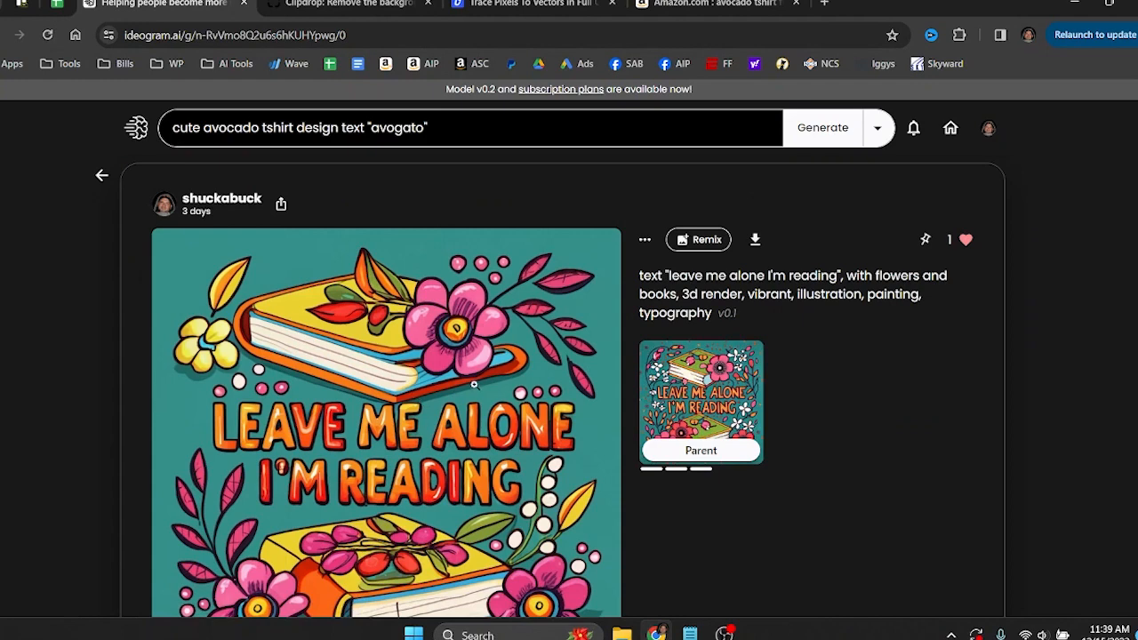
pyautogui.scroll(-1, 474, 385)
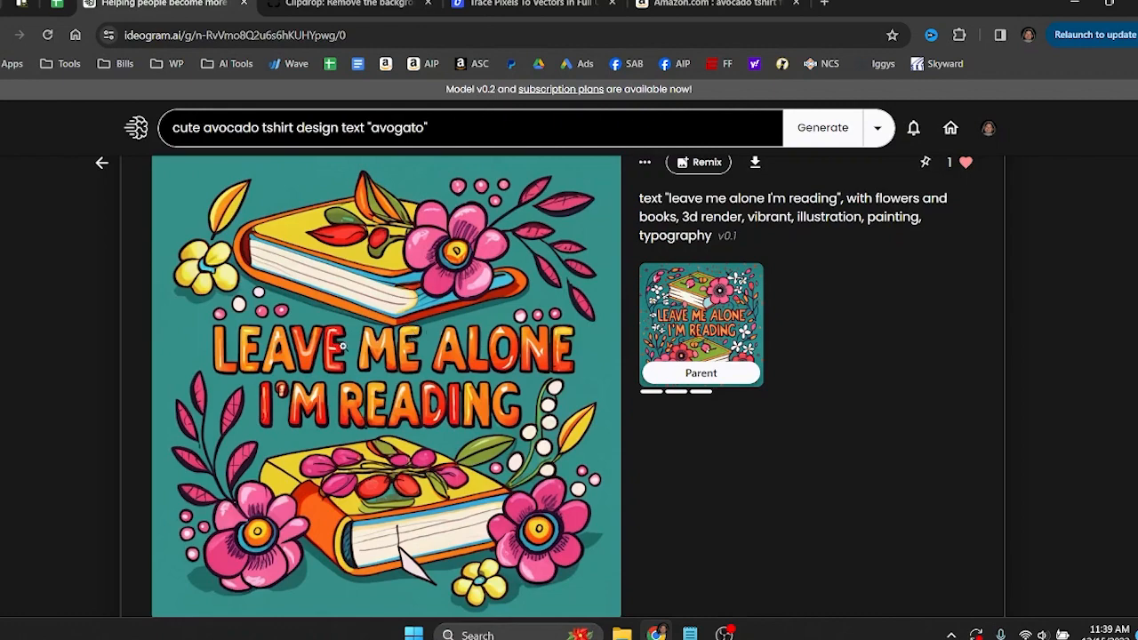
# Return to the generated designs, reopen the liked "Avogato" design and examine the other variations from the same batch.
pyautogui.click(101, 163)
pyautogui.scroll(3, 612, 341)
pyautogui.scroll(3, 612, 341)
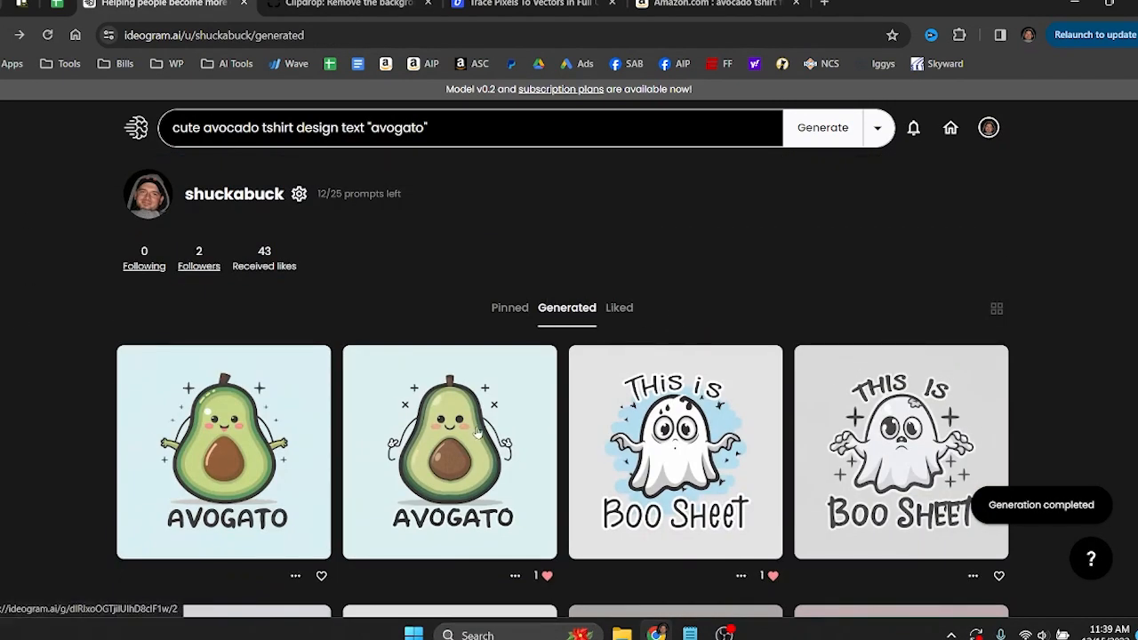
pyautogui.click(458, 459)
pyautogui.scroll(-3, 481, 352)
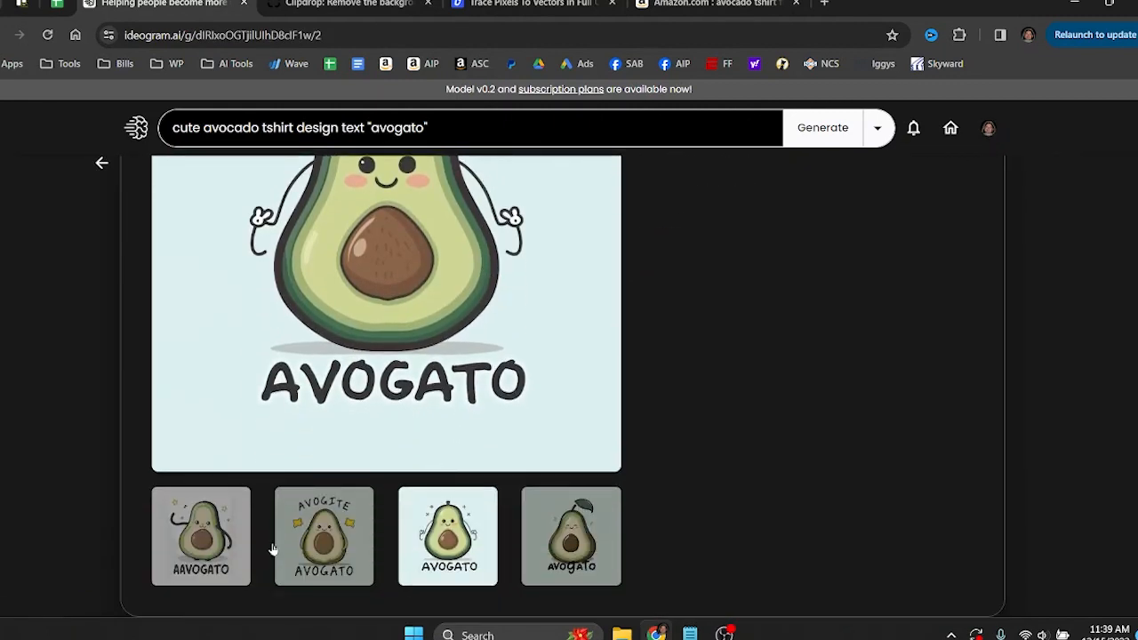
pyautogui.click(318, 525)
pyautogui.click(203, 594)
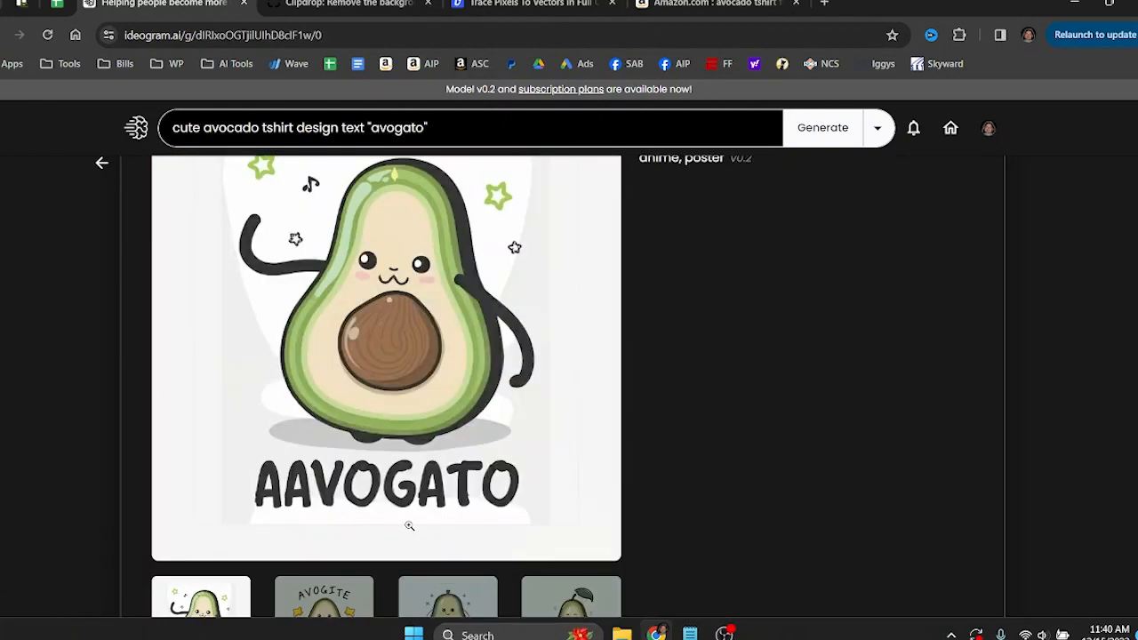
pyautogui.scroll(3, 572, 379)
pyautogui.click(104, 177)
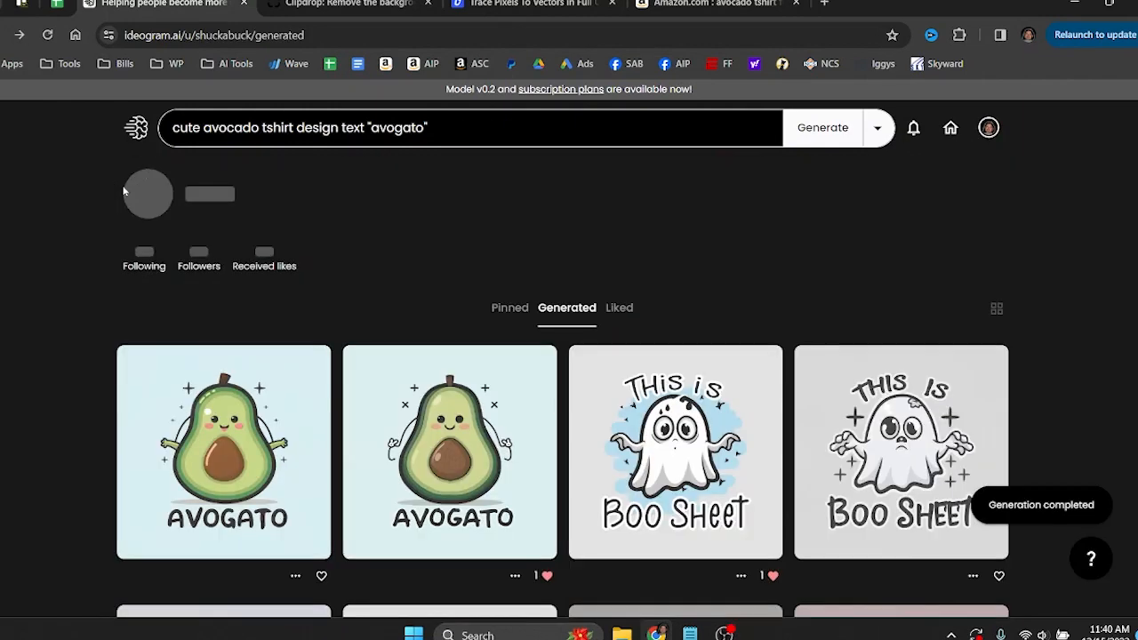
# Show the profile's liked designs and look through the avocado, ghost and book images.
pyautogui.click(617, 308)
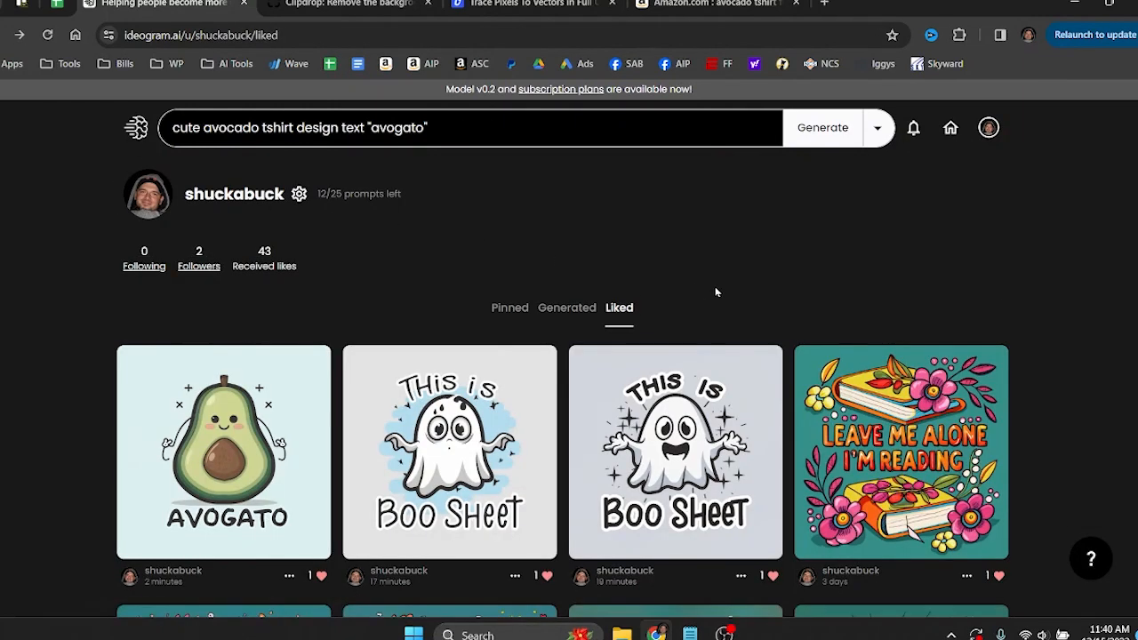
pyautogui.scroll(-2, 694, 307)
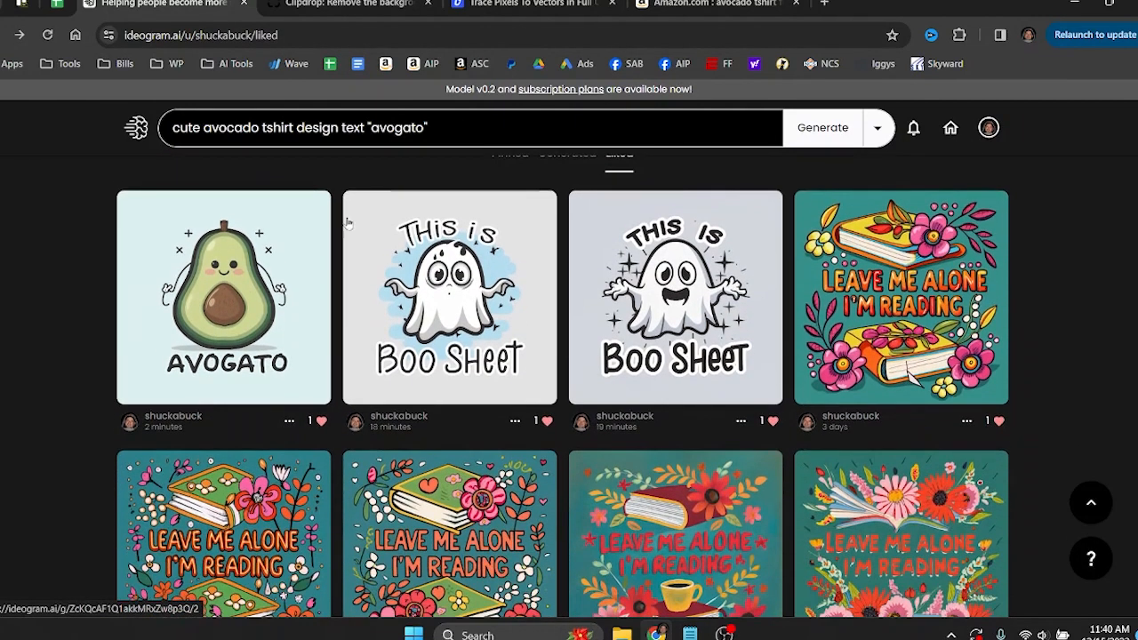
pyautogui.scroll(2, 627, 283)
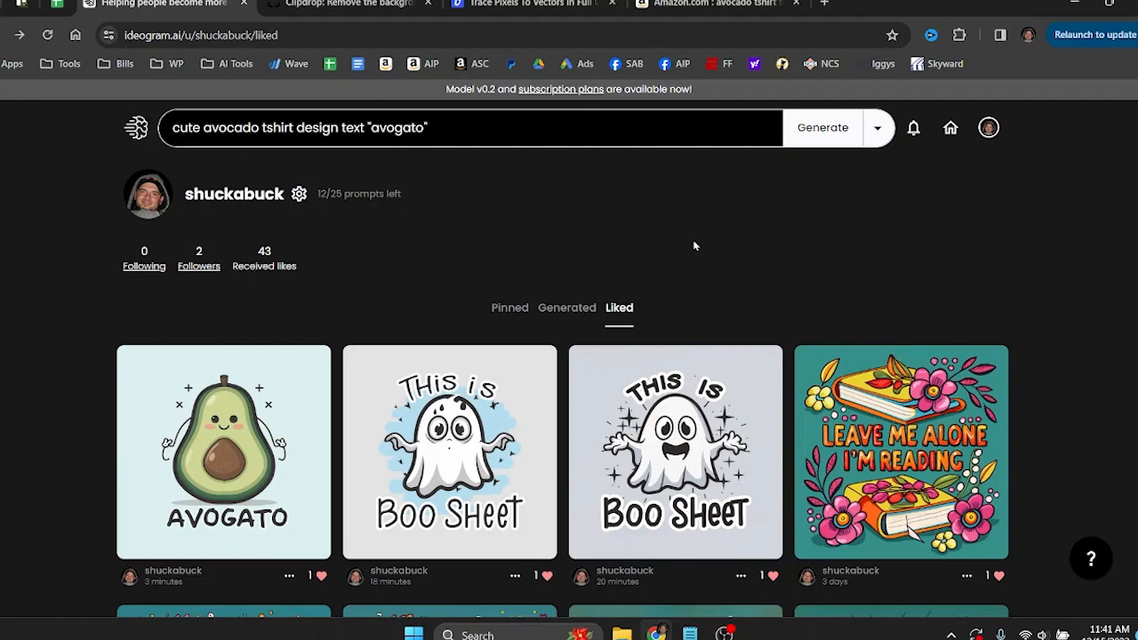
# Clear the avocado t-shirt description from the prompt field.
pyautogui.click(454, 117)
pyautogui.moveTo(452, 128); pyautogui.dragTo(173, 133)
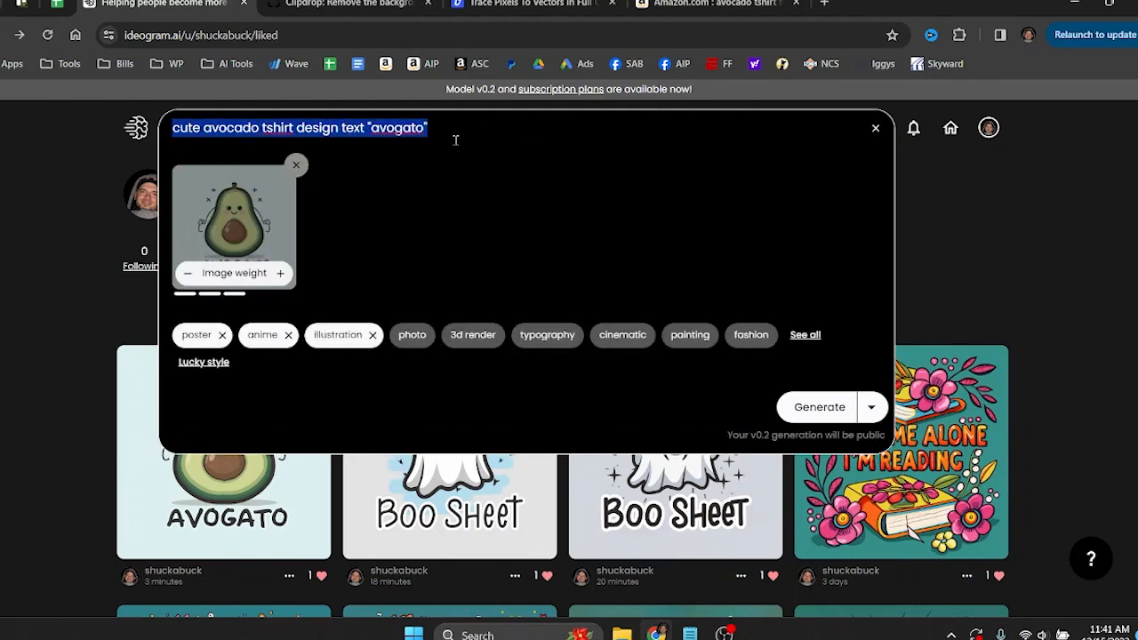
pyautogui.click(1063, 350)
pyautogui.moveTo(433, 128); pyautogui.dragTo(155, 136)
pyautogui.click(920, 242)
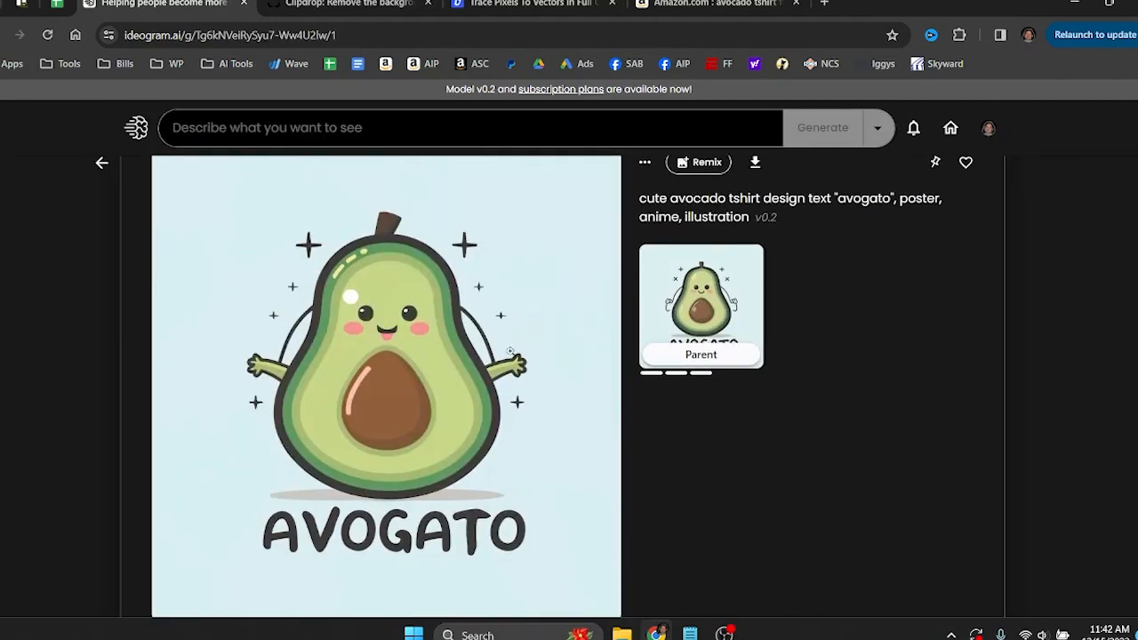
# Examine the four remixed "Avogato" variations one after another, comparing the lettering and the avocado's details.
pyautogui.scroll(-2, 424, 356)
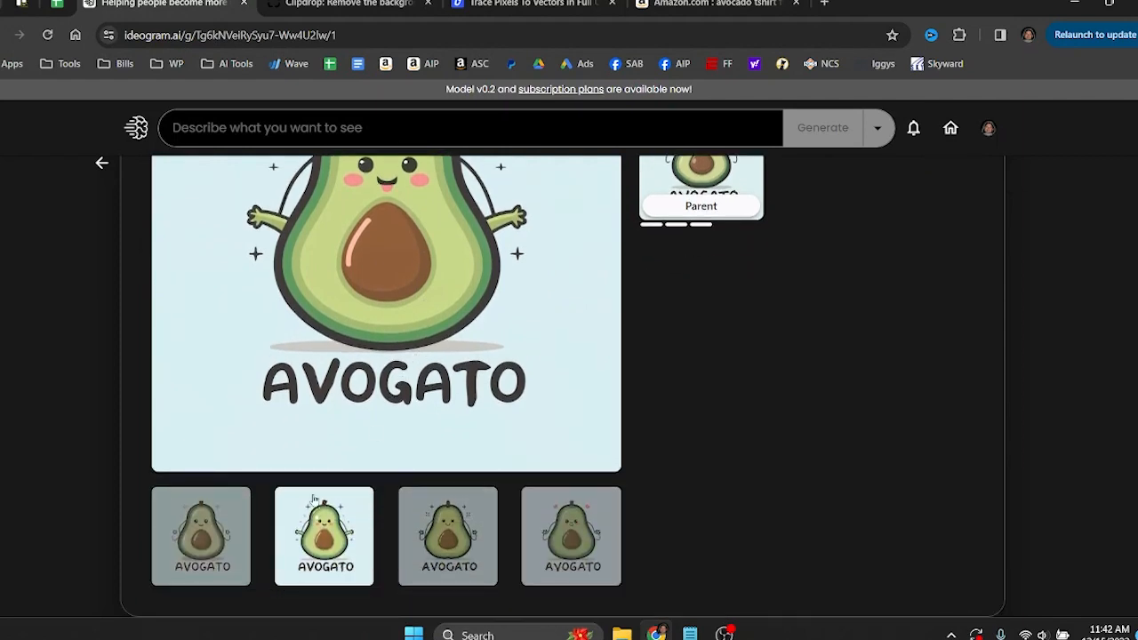
pyautogui.click(215, 538)
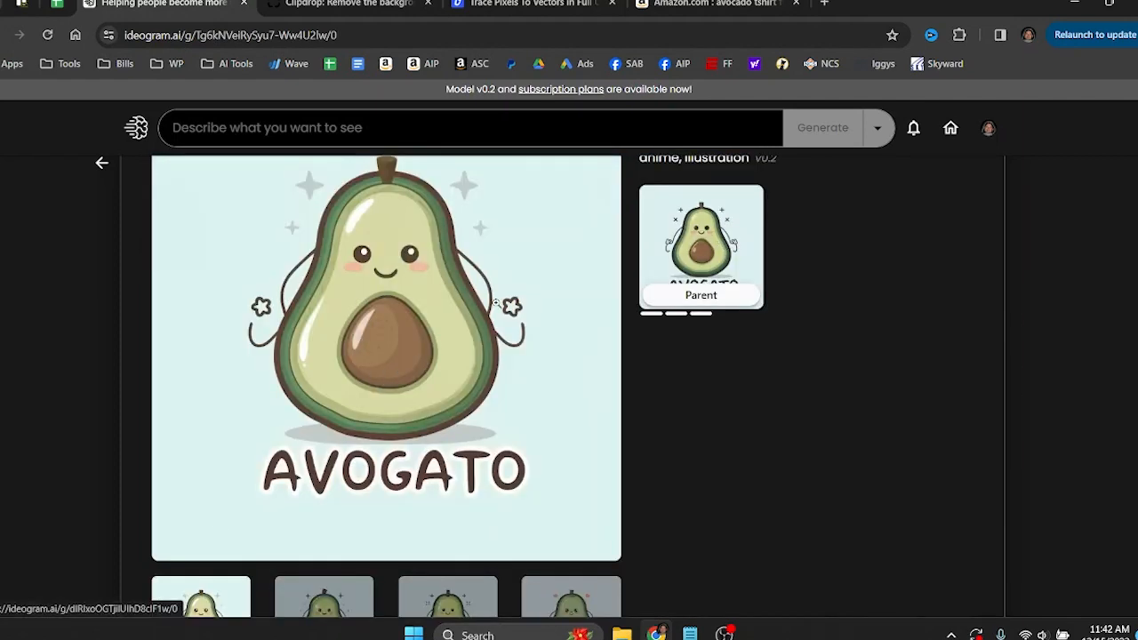
pyautogui.scroll(-1, 496, 303)
pyautogui.scroll(1, 497, 303)
pyautogui.scroll(-1, 437, 340)
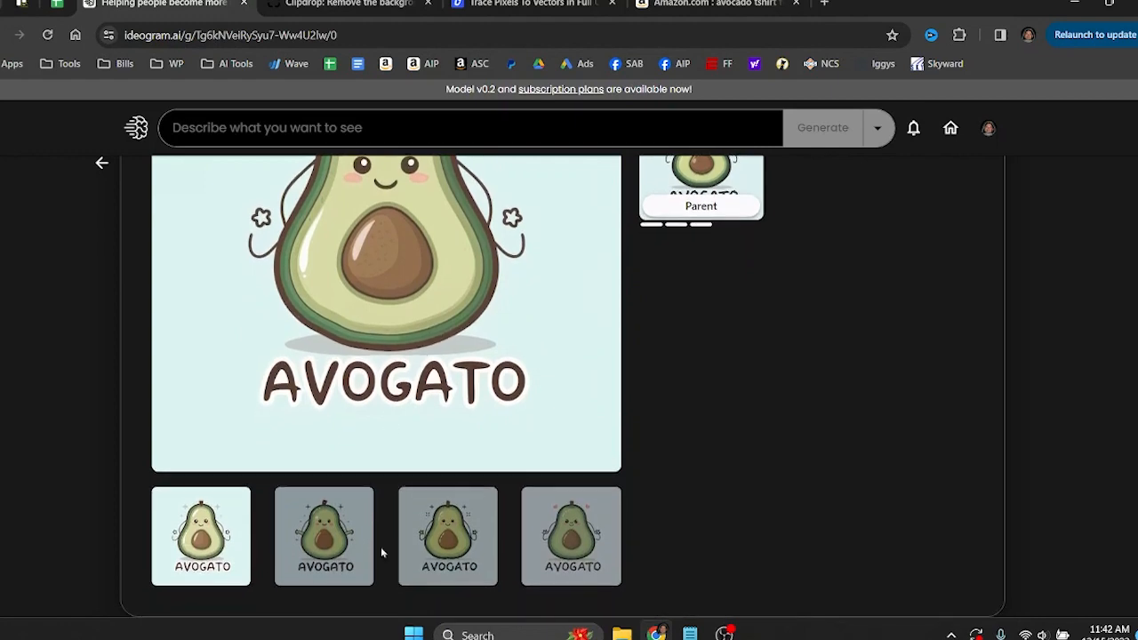
pyautogui.click(425, 552)
pyautogui.scroll(2, 452, 359)
pyautogui.scroll(-1, 452, 356)
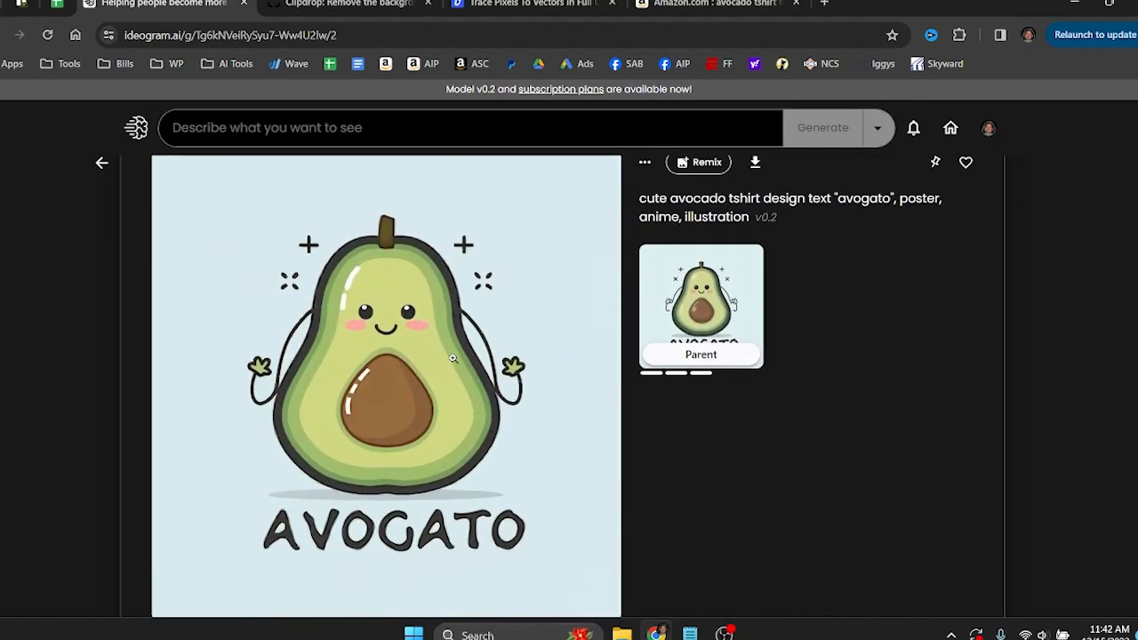
pyautogui.scroll(-1, 605, 458)
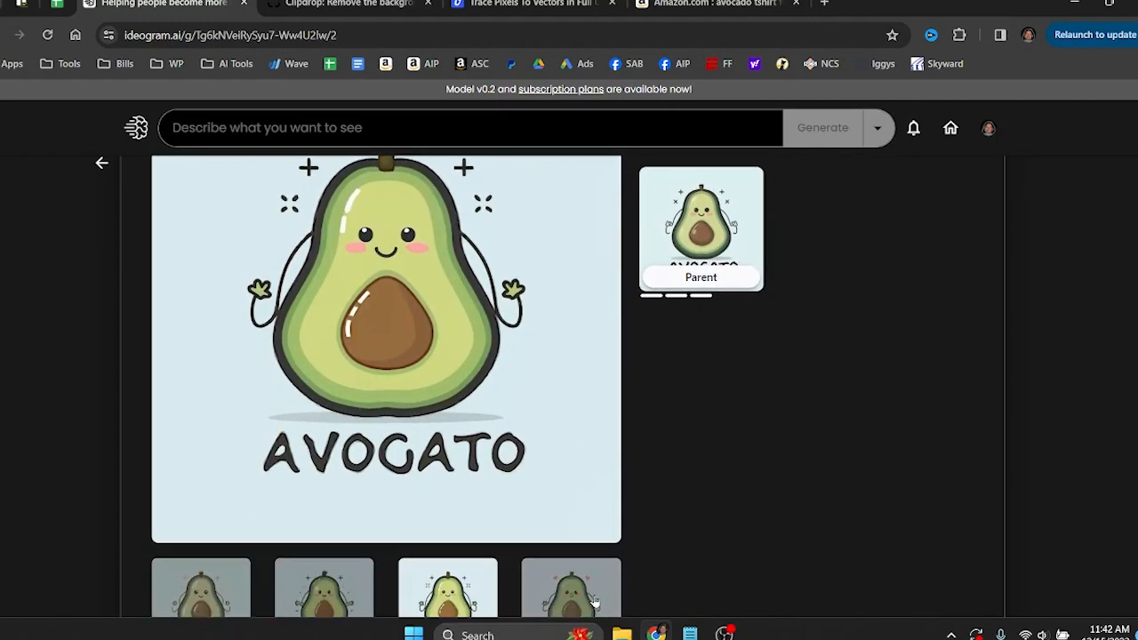
pyautogui.click(595, 606)
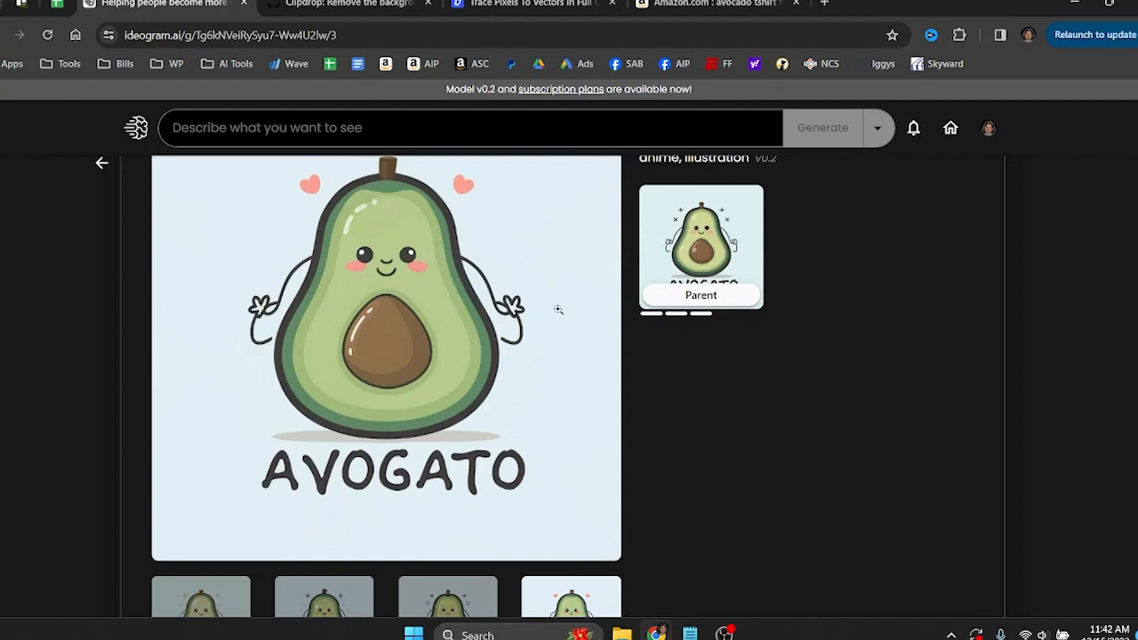
# Return to the generated designs and download the liked "Avogato" original with the light blue background.
pyautogui.click(102, 163)
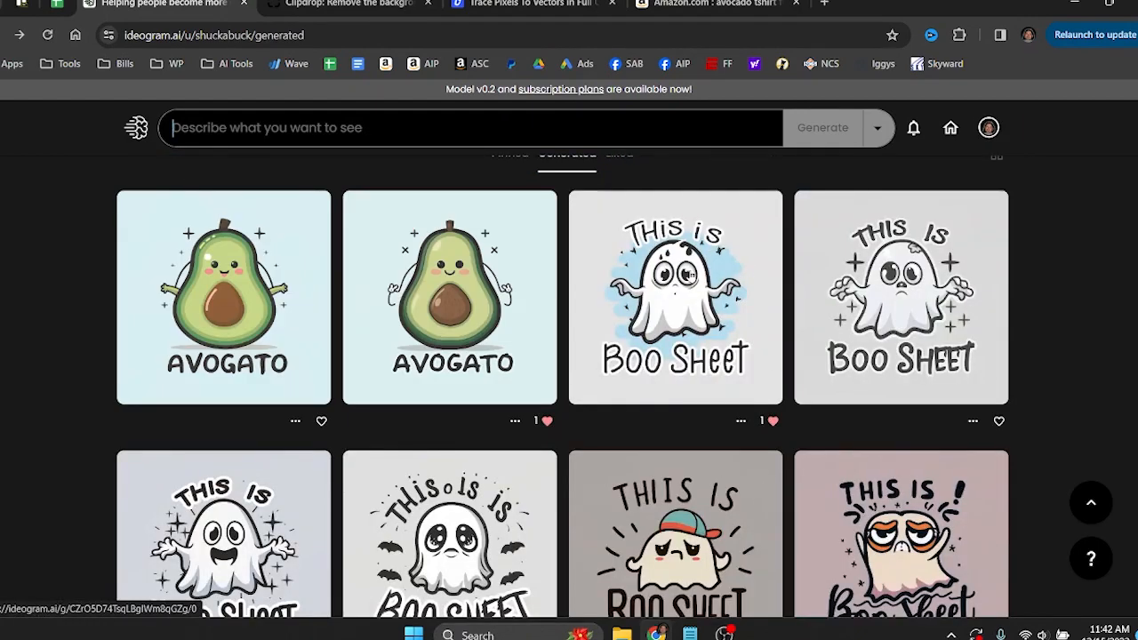
pyautogui.click(395, 126)
pyautogui.scroll(-3, 905, 263)
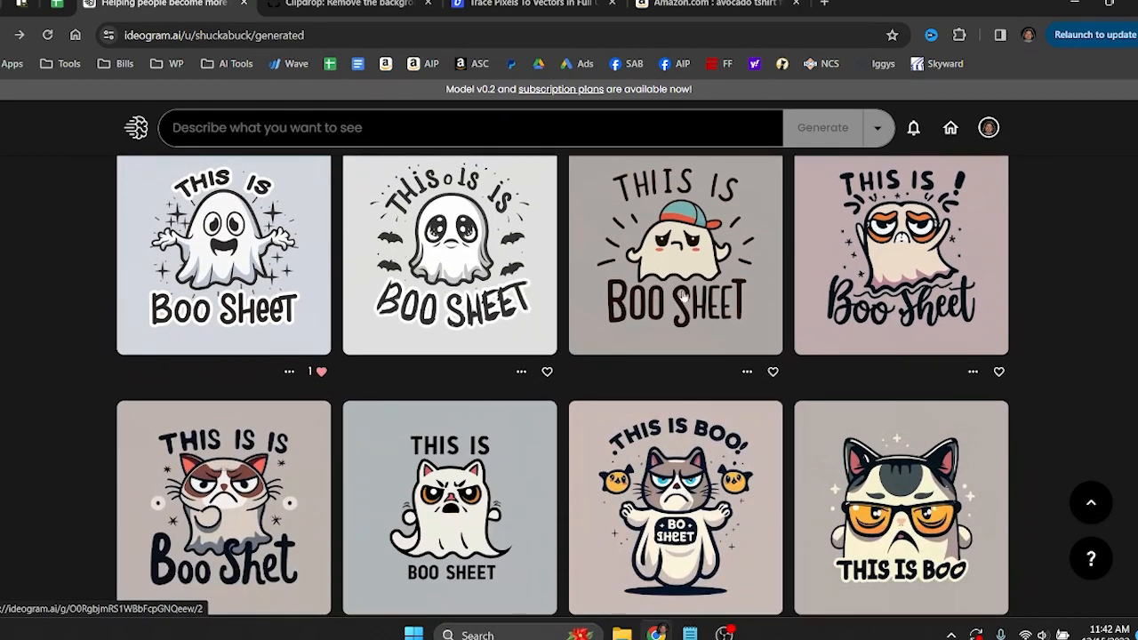
pyautogui.click(905, 262)
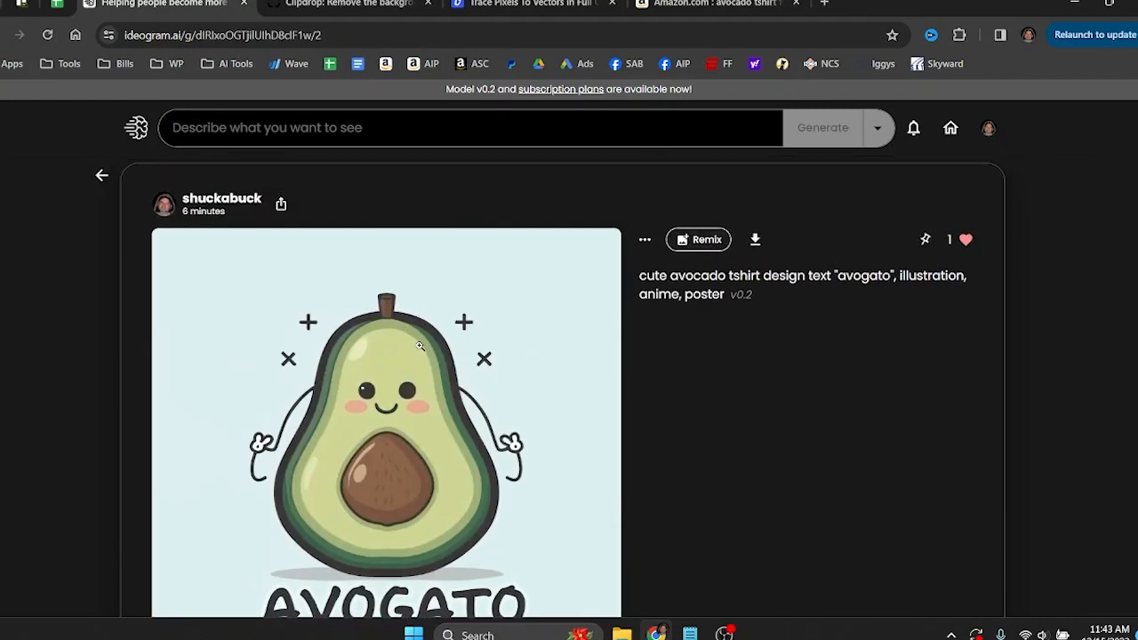
pyautogui.click(755, 242)
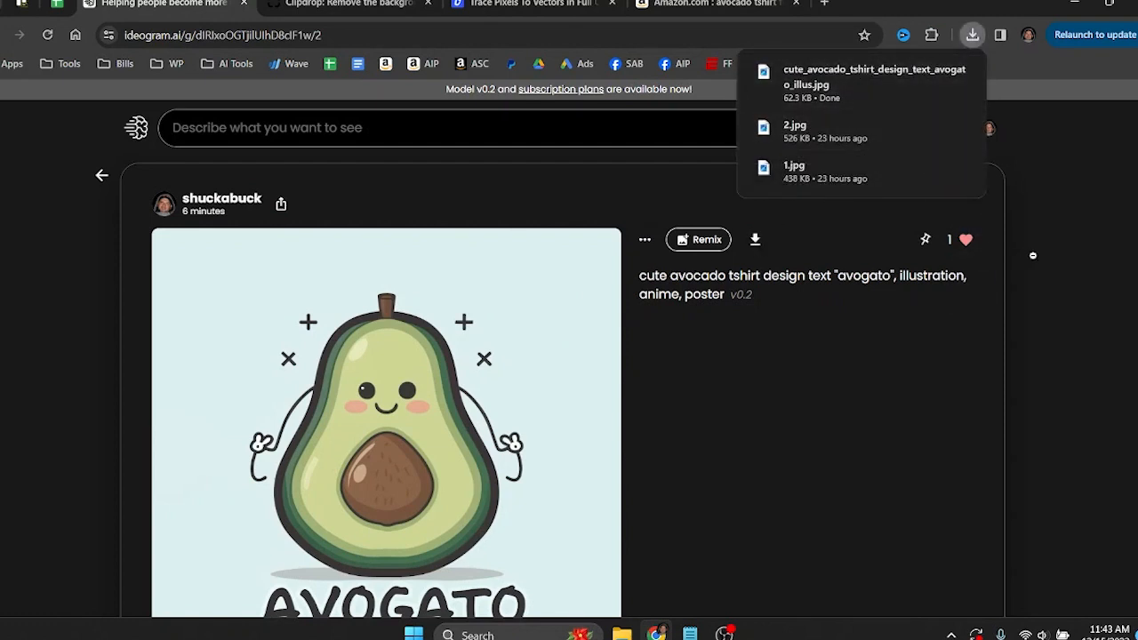
# Switch to Clipdrop and submit cute_avocado_tshirt_design_text_avogato_illus.jpg for background removal.
pyautogui.click(347, 4)
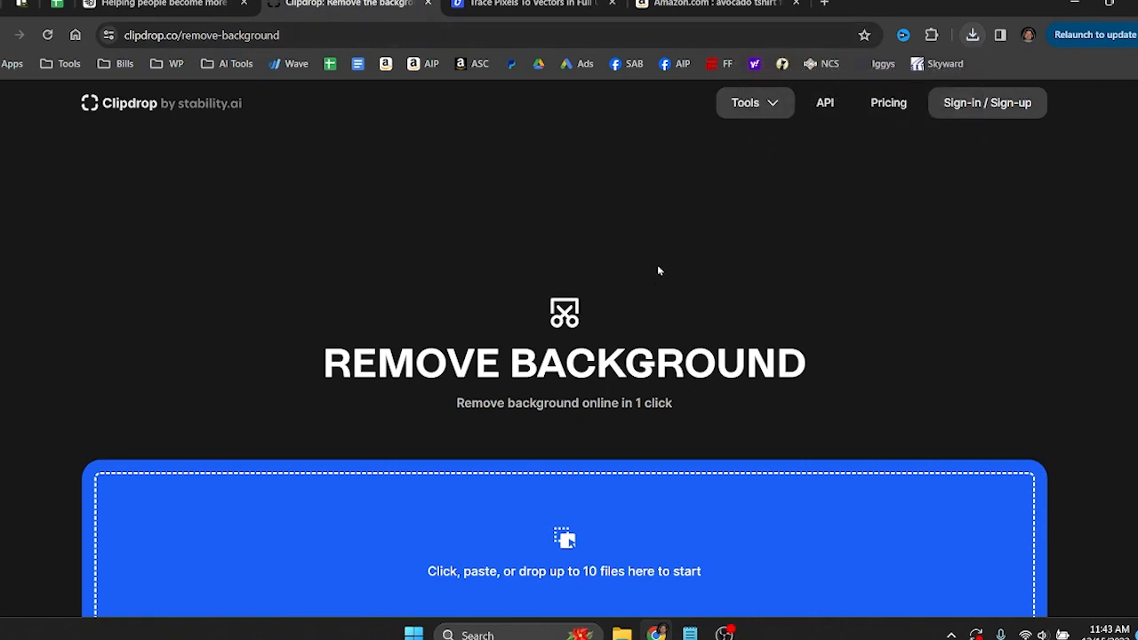
pyautogui.scroll(-3, 658, 270)
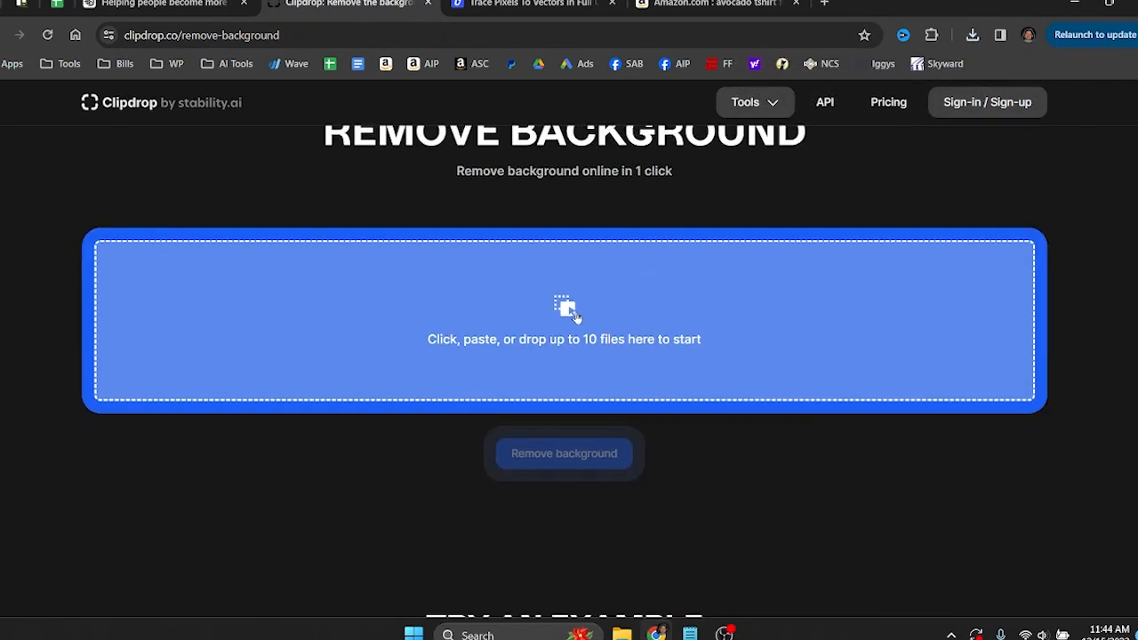
pyautogui.click(574, 319)
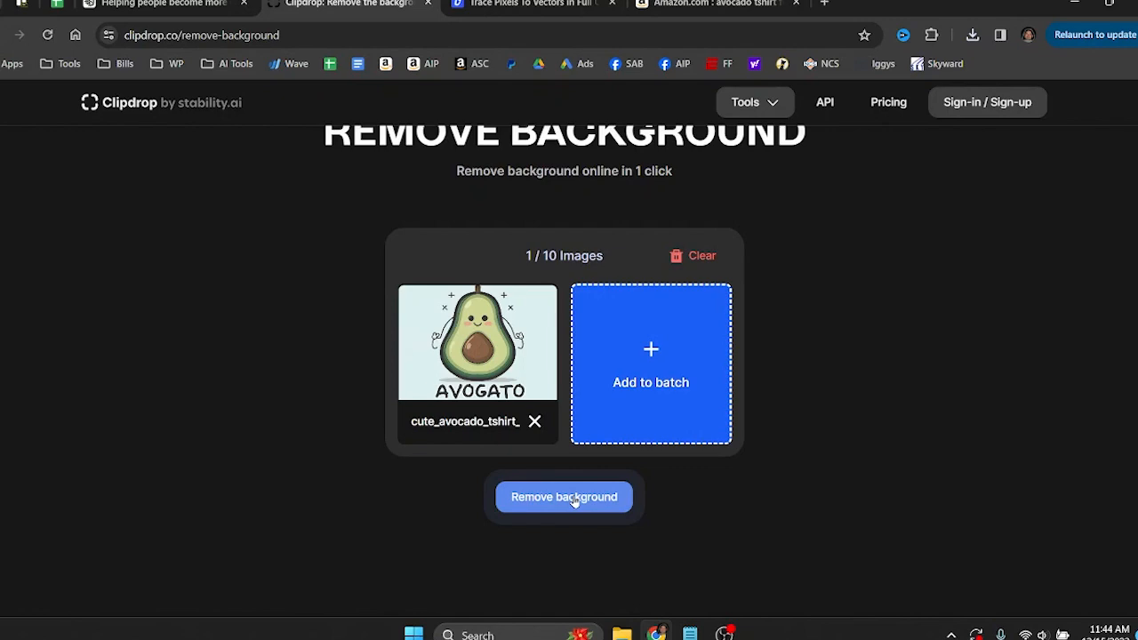
pyautogui.click(575, 500)
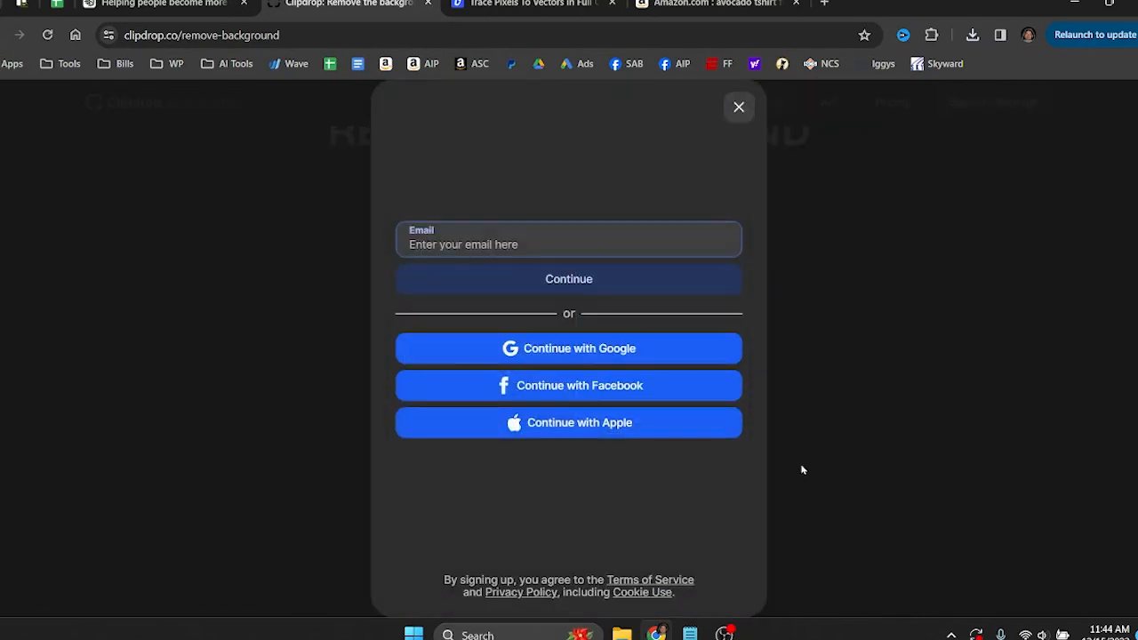
# Sign in with the Google account and download the avocado image with its background removed.
pyautogui.click(633, 349)
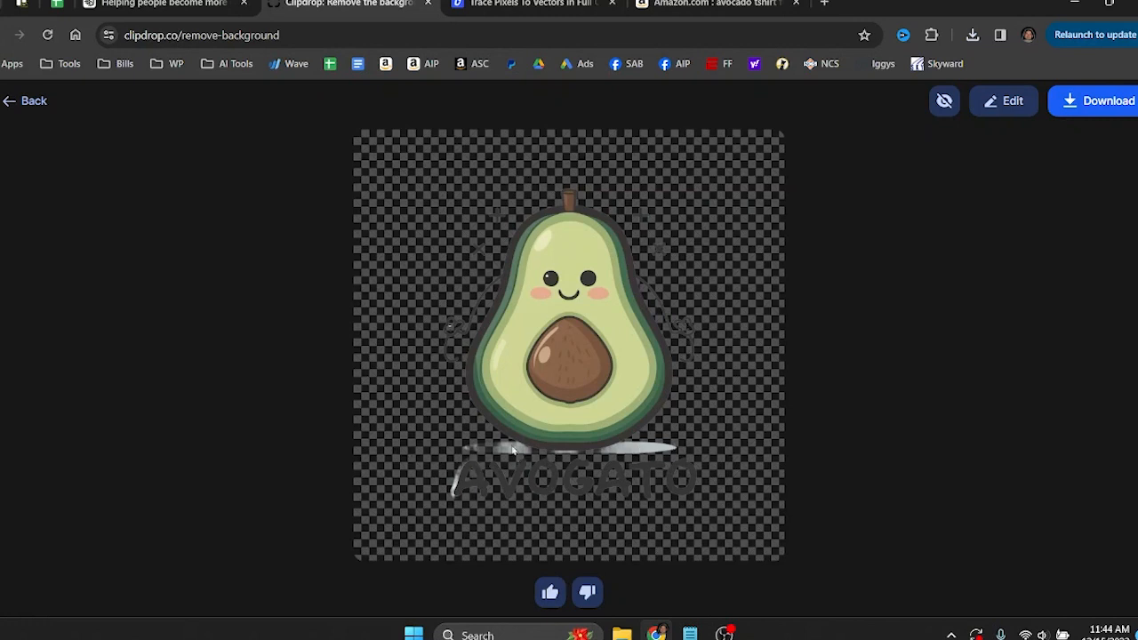
pyautogui.click(1089, 103)
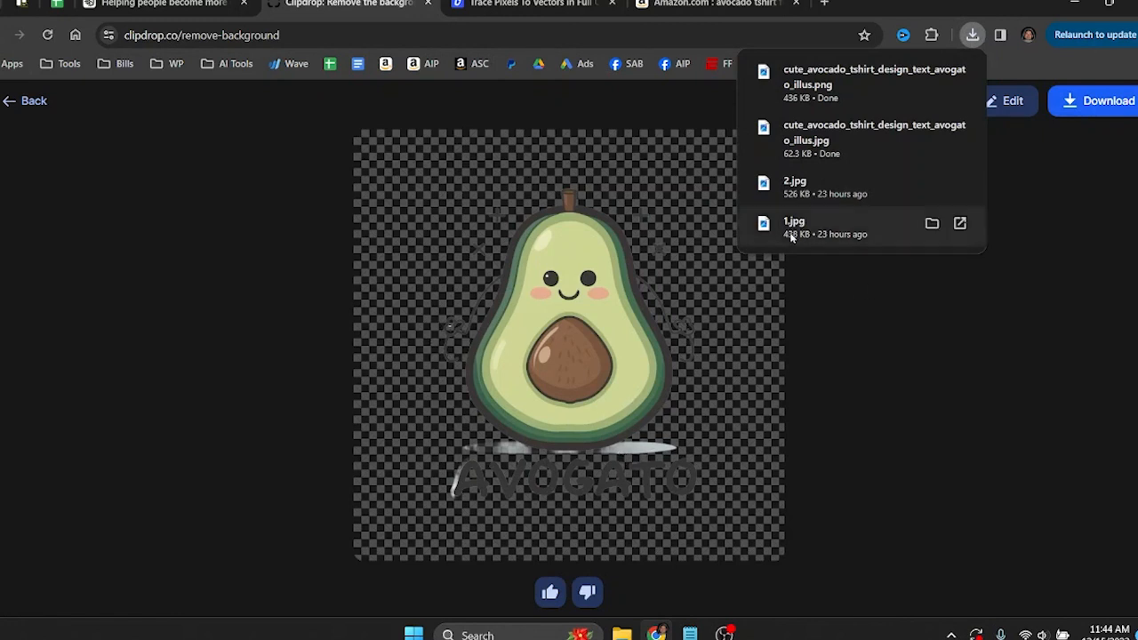
pyautogui.click(889, 340)
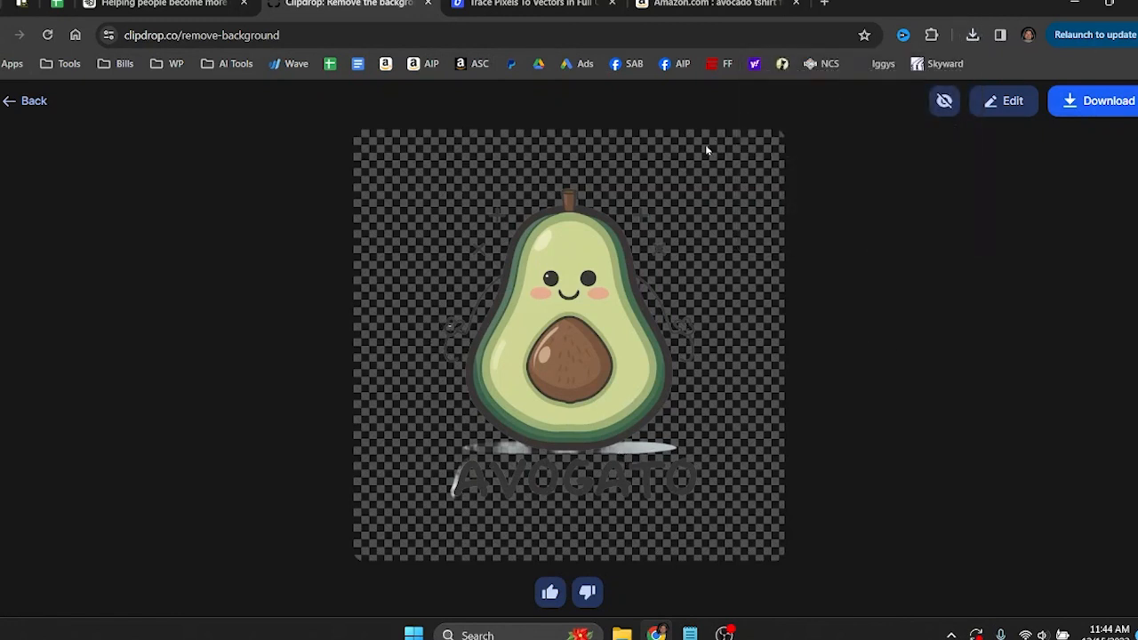
# Switch to Vectorizer.AI and upload the transparent cute_avocado_tshirt_design_text_avogato_illus.png for vectorizing.
pyautogui.click(511, 5)
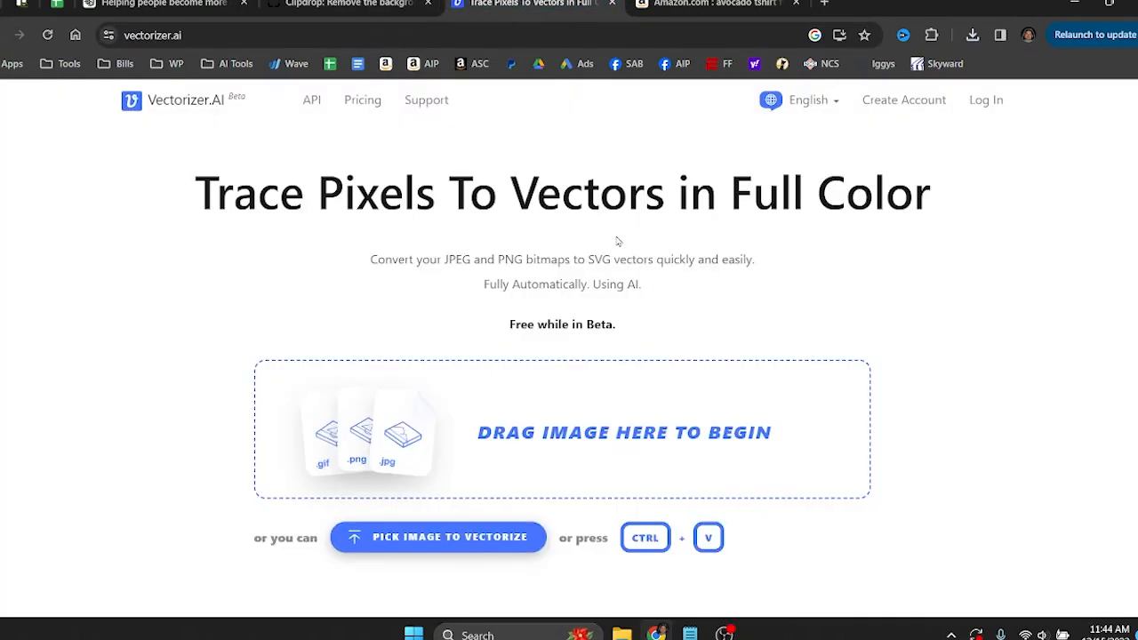
pyautogui.click(538, 440)
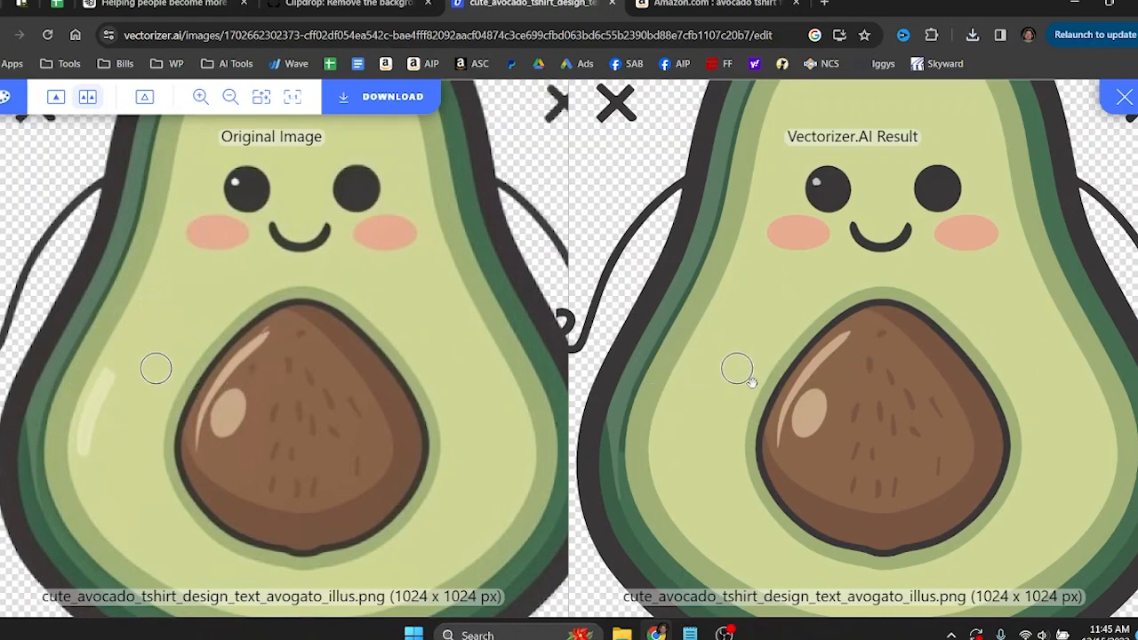
# Compare the vectorized avocado with the original image up close around the pit, face and lettering.
pyautogui.scroll(5, 734, 370)
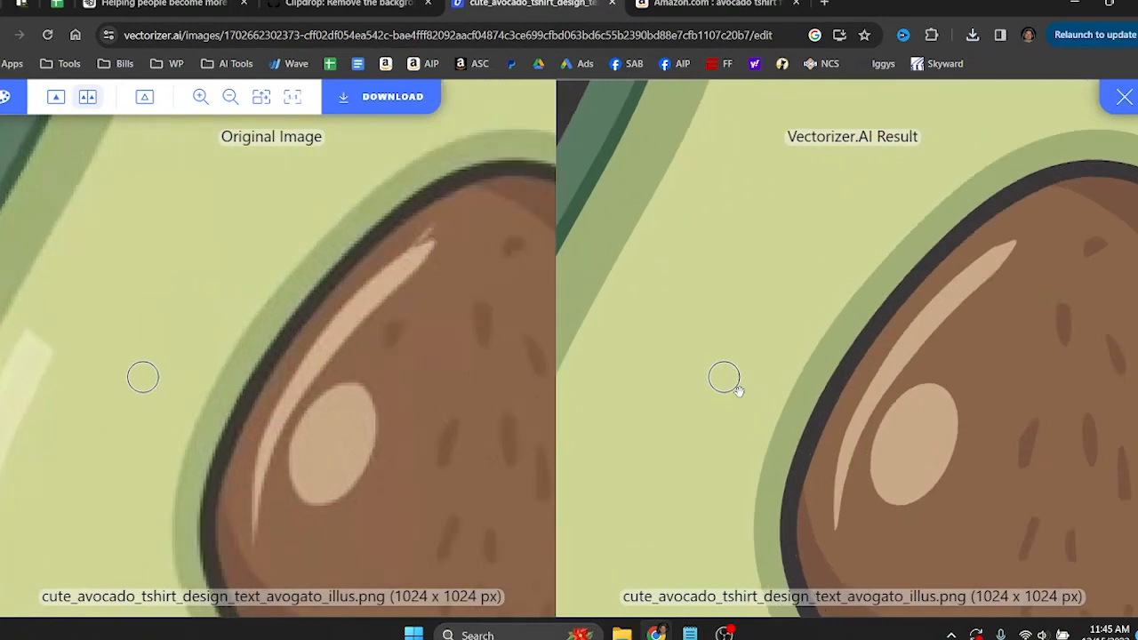
pyautogui.moveTo(725, 329); pyautogui.dragTo(690, 574)
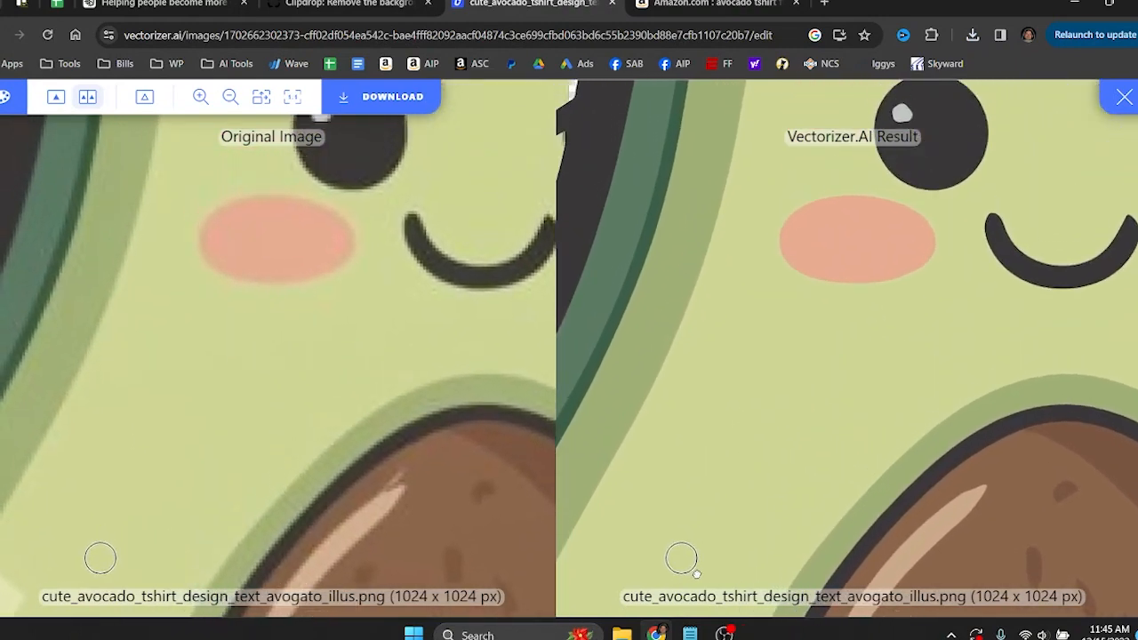
pyautogui.scroll(-8, 771, 418)
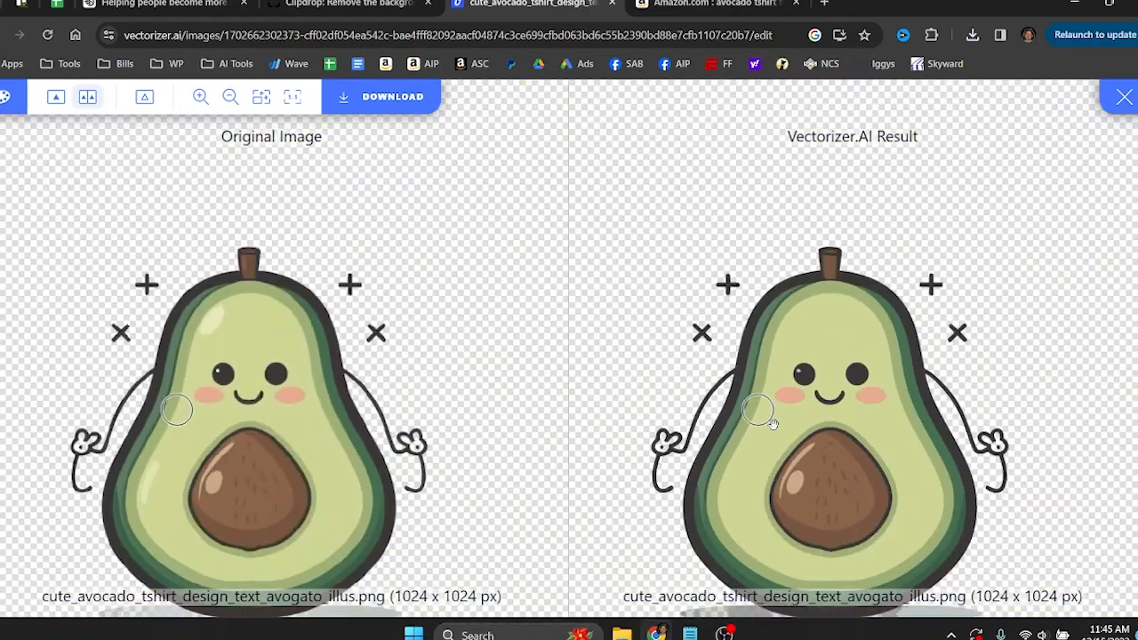
pyautogui.moveTo(755, 462); pyautogui.dragTo(795, 383)
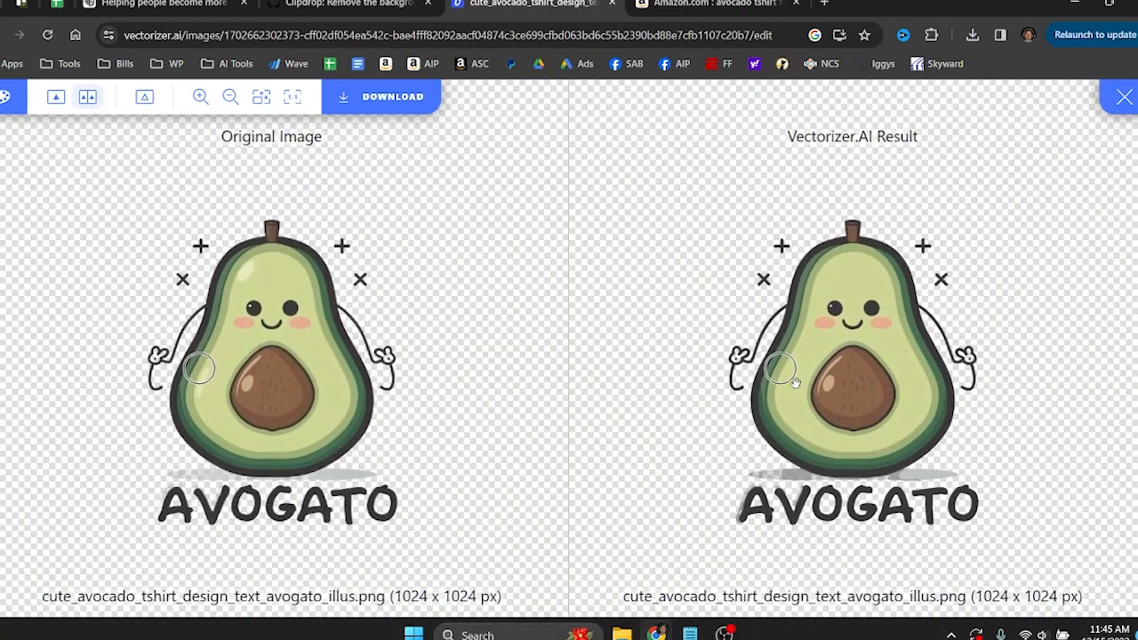